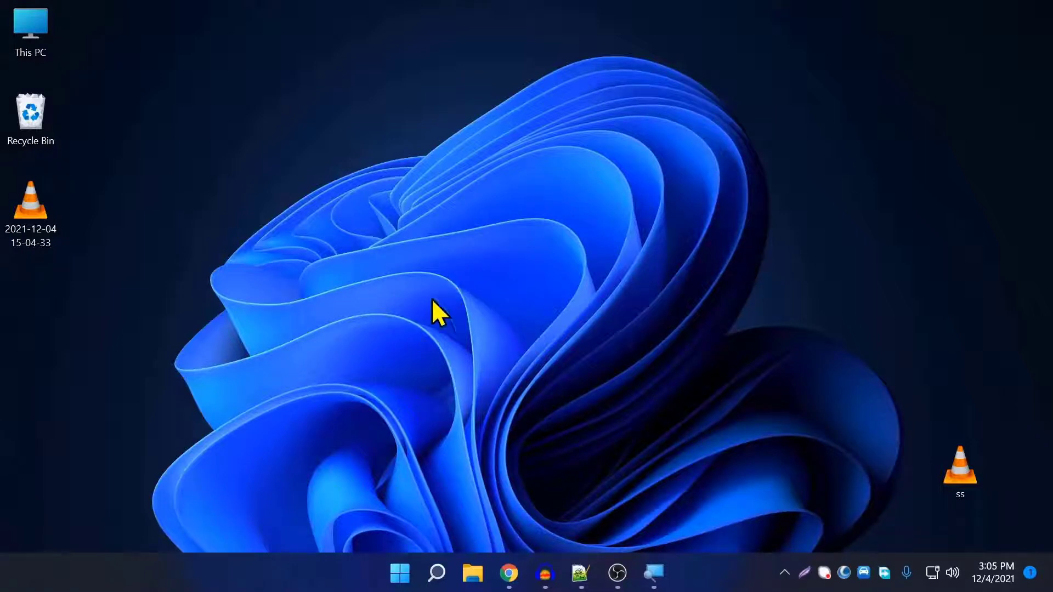
# - Download App_11.2110.34.0_x64.zip (10.8 MB) from the MEGA page in Chrome
pyautogui.click(509, 573)
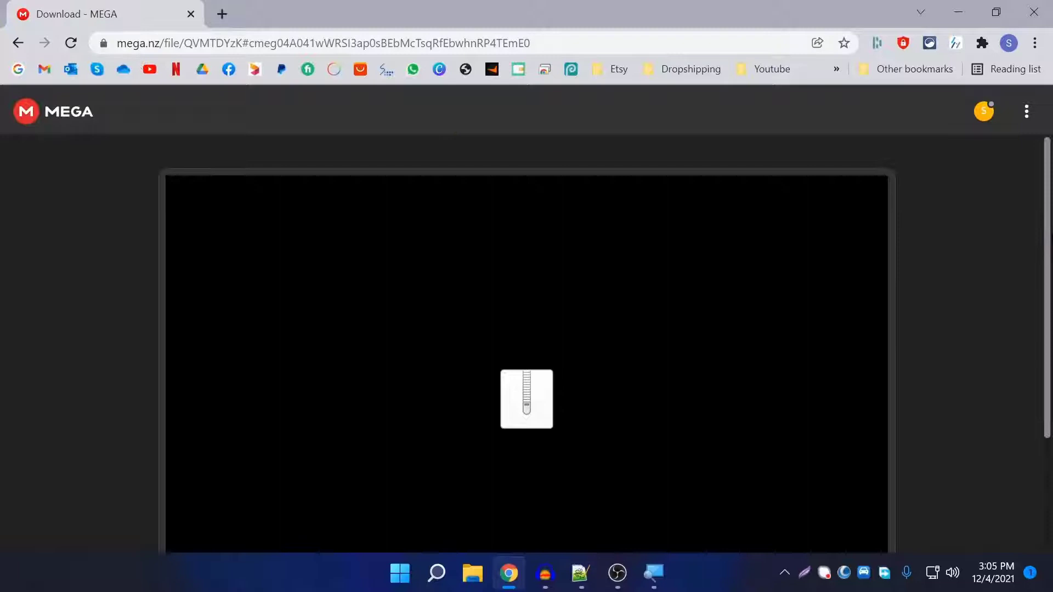
pyautogui.moveTo(1046, 247); pyautogui.dragTo(1036, 360)
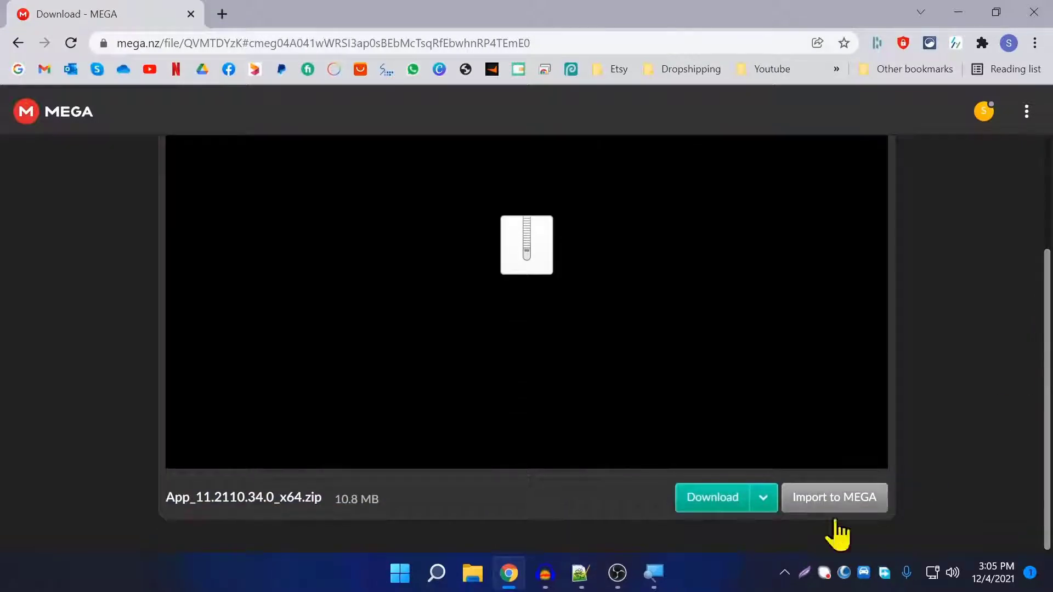
pyautogui.click(707, 502)
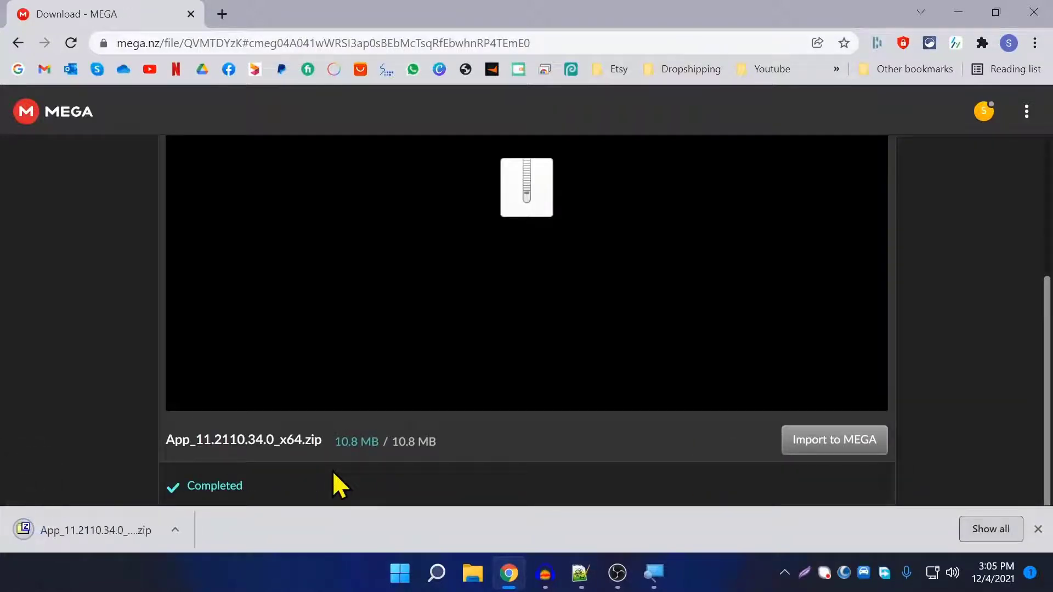
pyautogui.click(176, 531)
# - Extract App_11.2110.34.0_x64.zip with 7-Zip into its own folder in Downloads
pyautogui.click(257, 474)
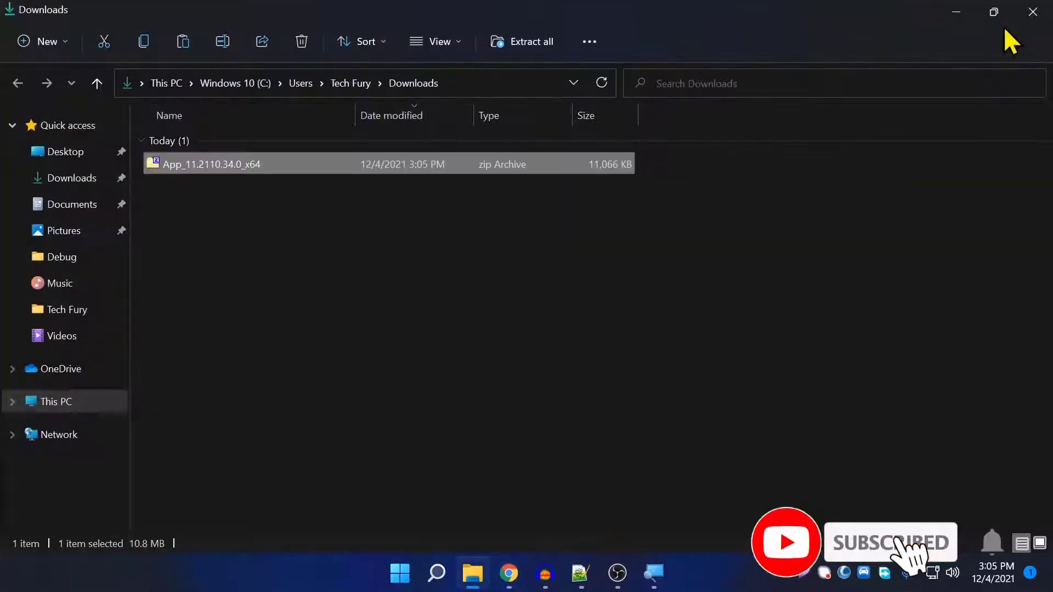
pyautogui.click(956, 13)
pyautogui.click(985, 14)
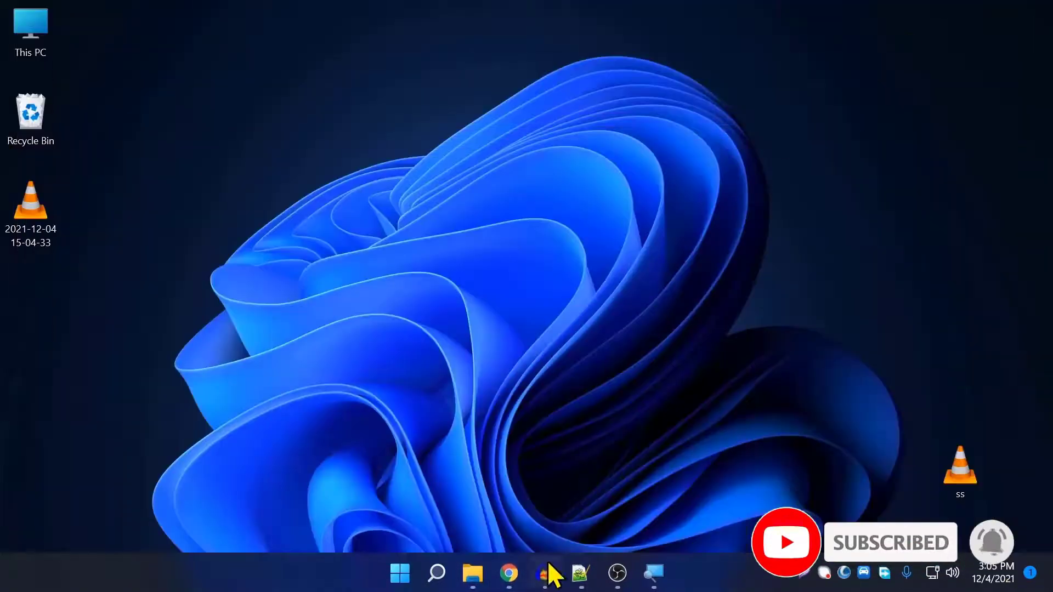
pyautogui.click(473, 573)
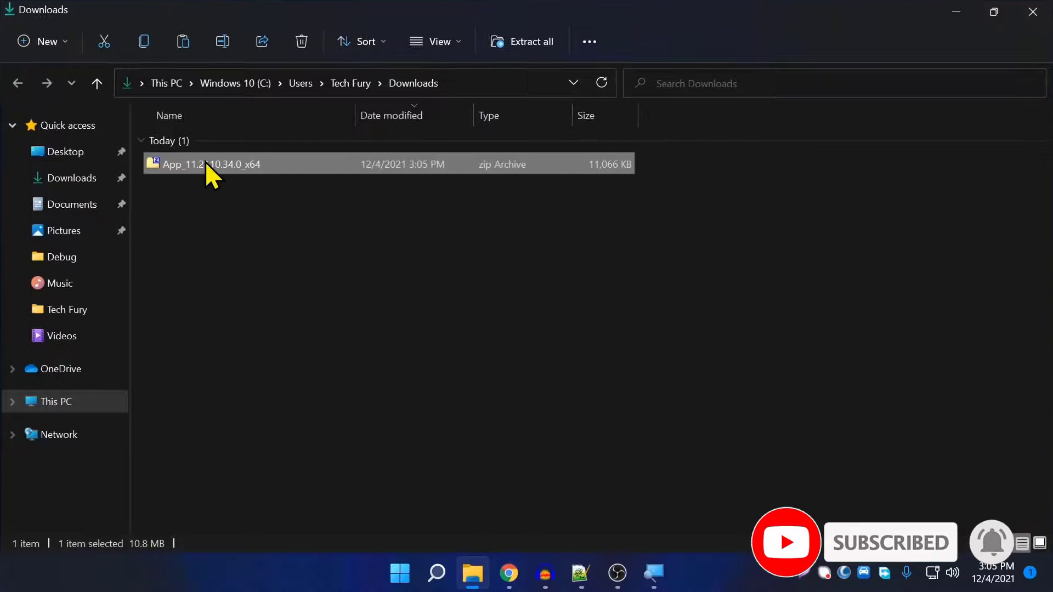
pyautogui.rightClick(199, 174)
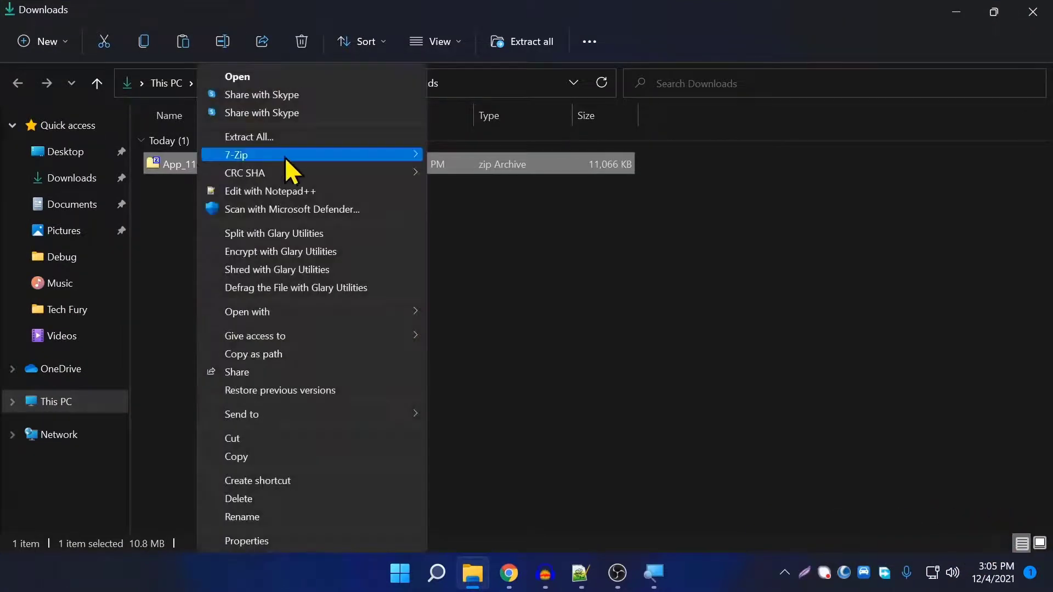
pyautogui.moveTo(289, 160)
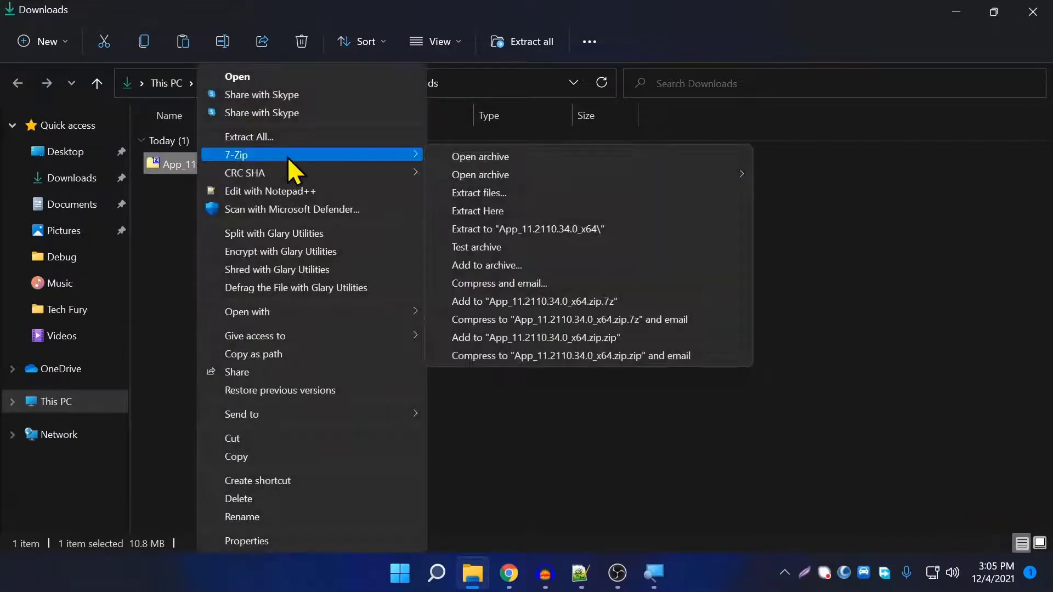
pyautogui.click(485, 235)
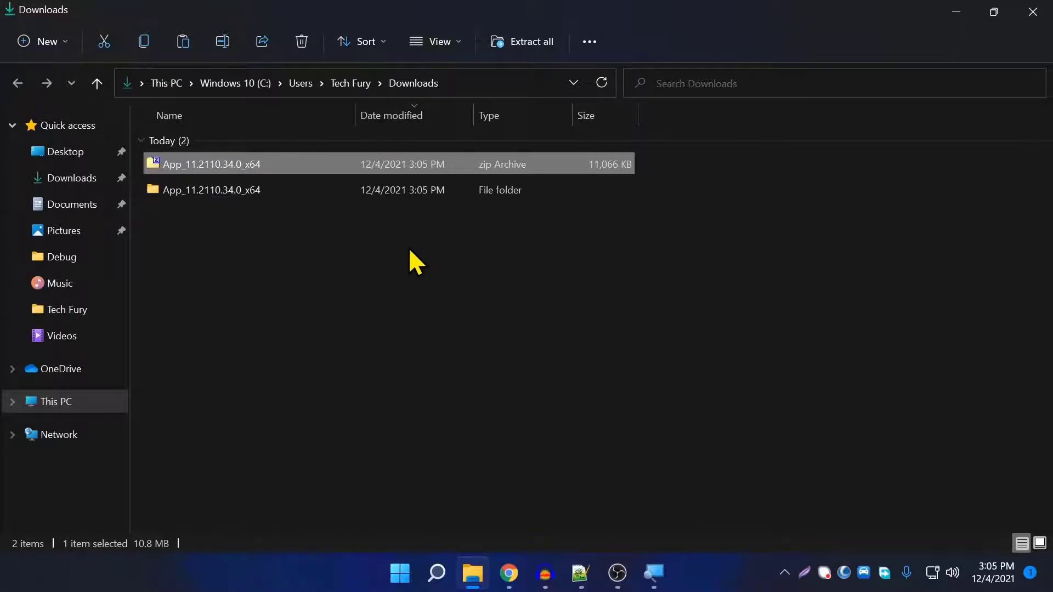
# - Copy the extracted App_11.2110.34.0_x64 folder to the root of the Windows 10 (C:) drive
pyautogui.rightClick(222, 194)
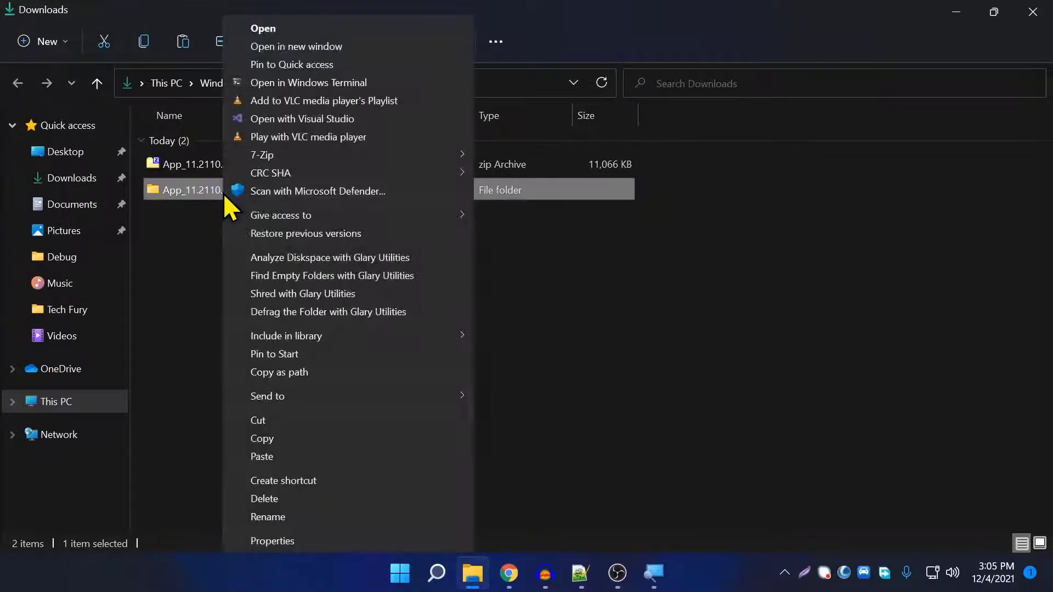
pyautogui.click(265, 438)
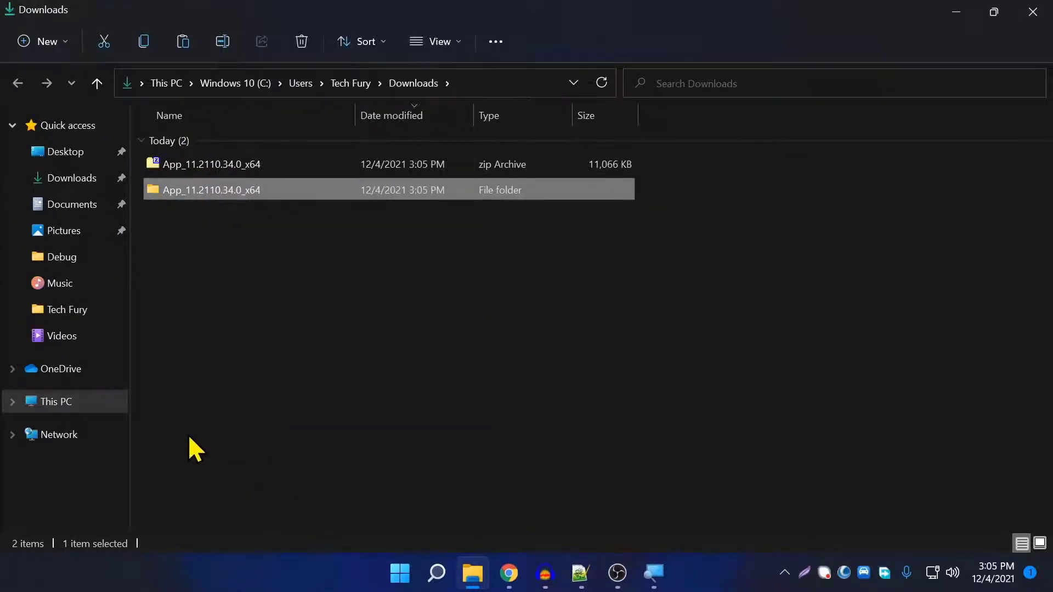
pyautogui.click(62, 403)
pyautogui.doubleClick(248, 272)
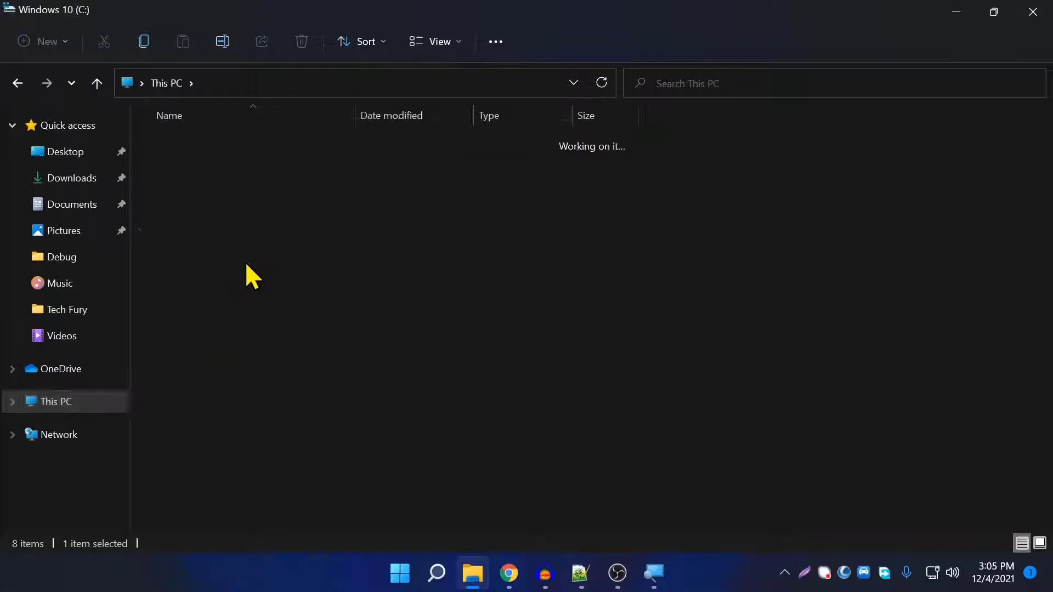
pyautogui.rightClick(196, 401)
pyautogui.click(261, 255)
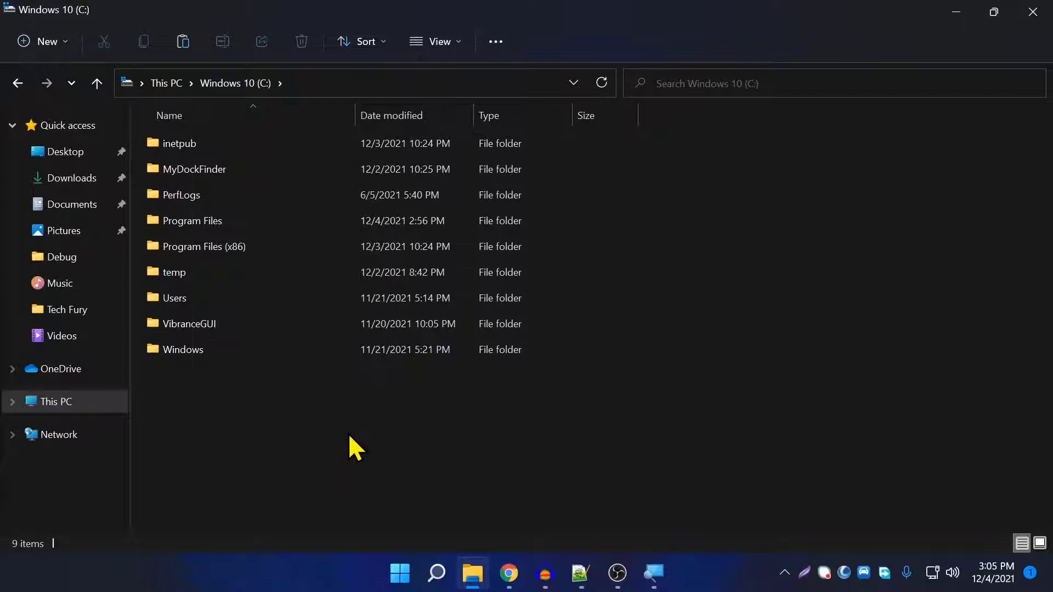
pyautogui.click(347, 433)
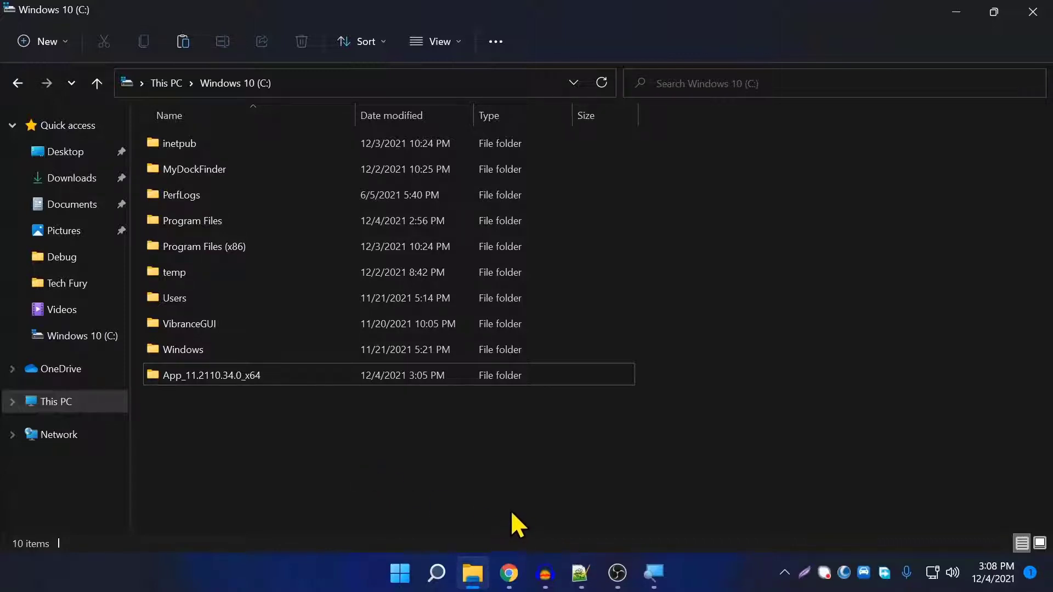
# - Turn Developer Mode on in the For developers settings, confirm with Yes, and close Settings
pyautogui.click(437, 573)
pyautogui.write('deve')
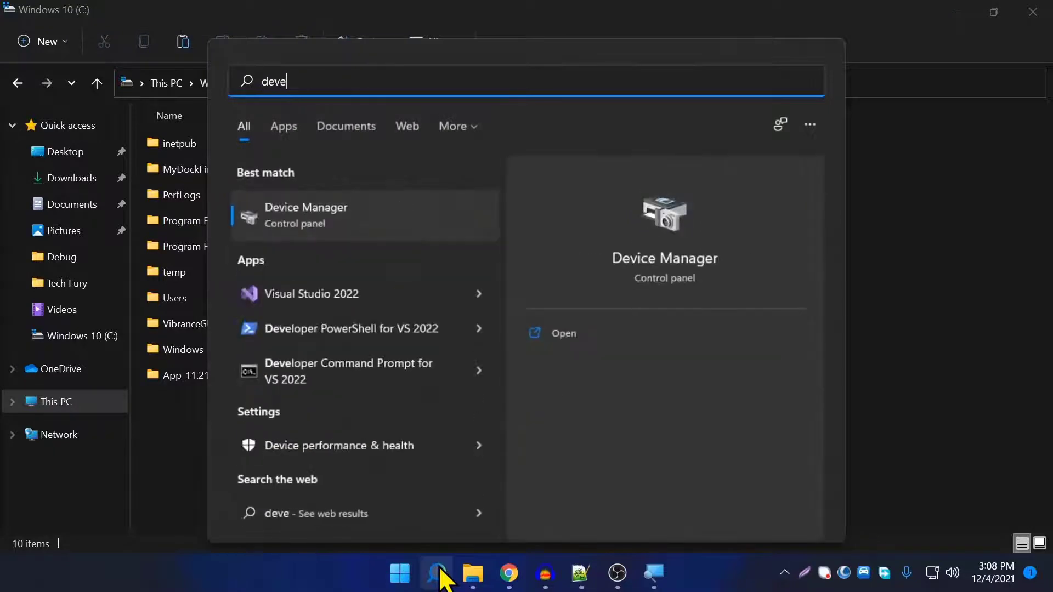
pyautogui.write('lpe')
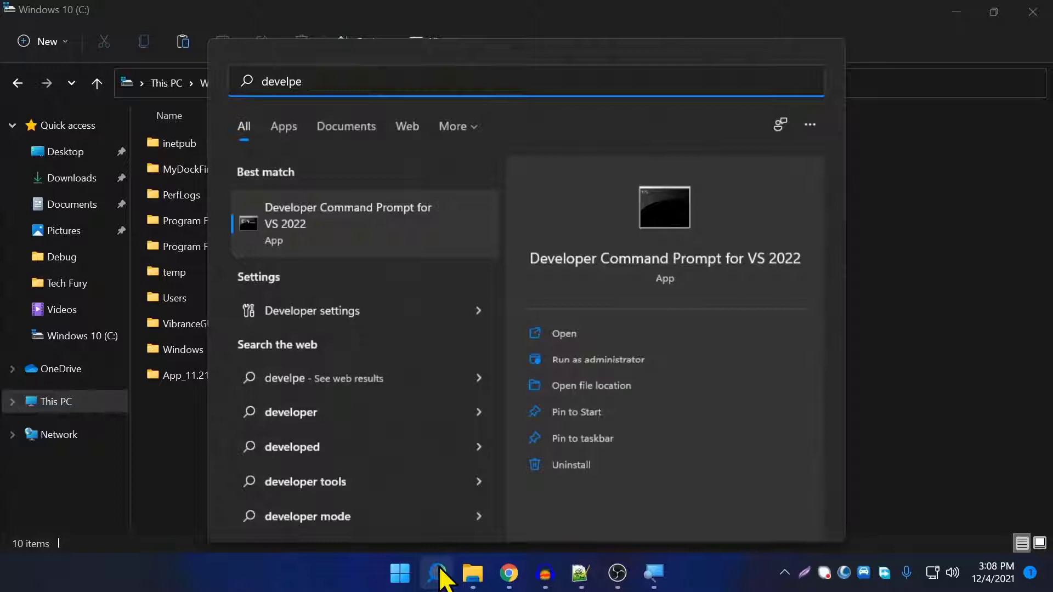
pyautogui.click(360, 312)
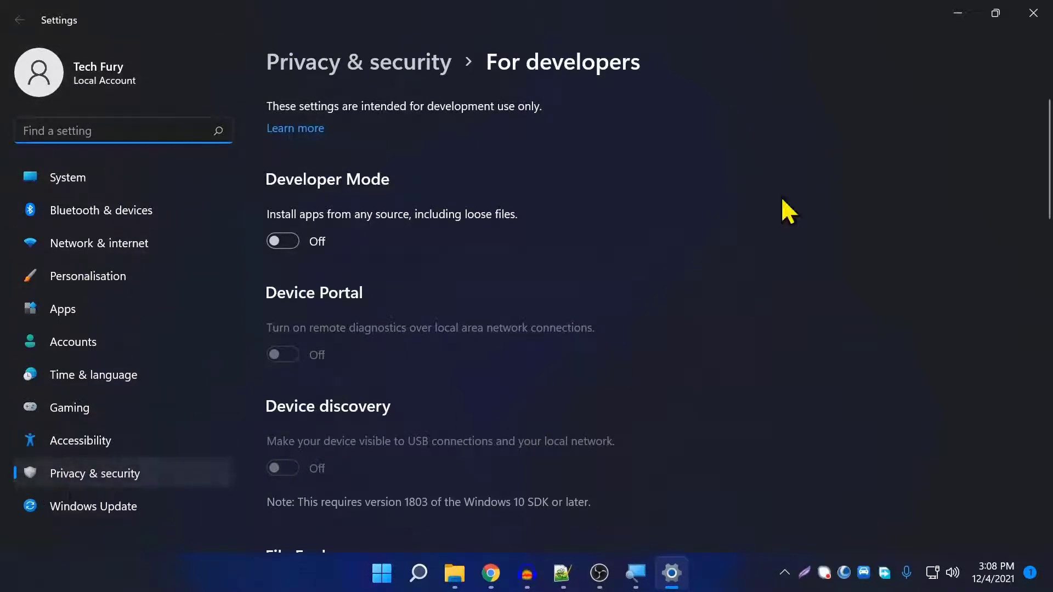
pyautogui.click(429, 72)
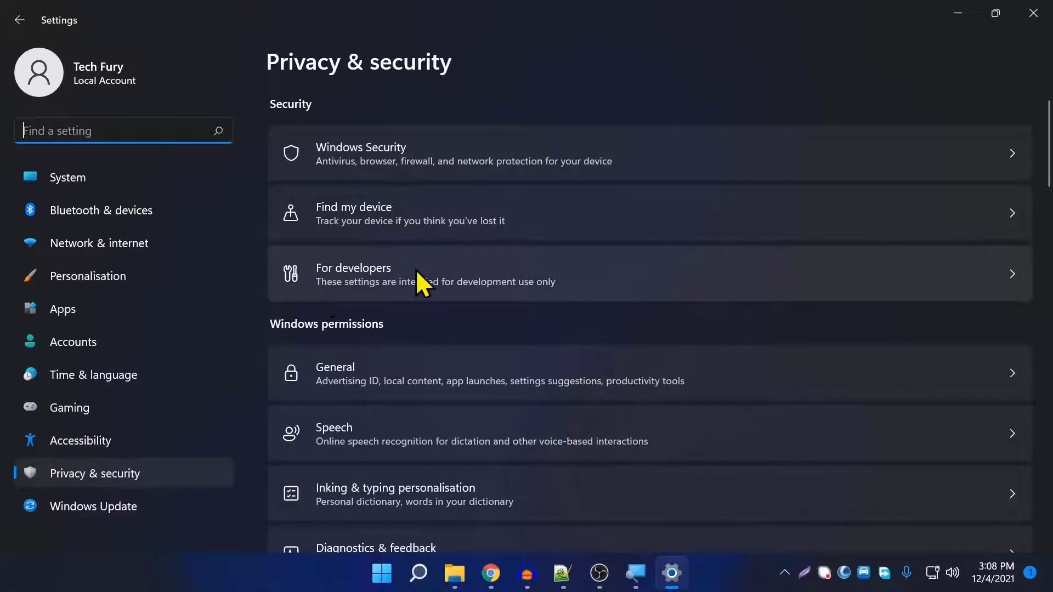
pyautogui.click(513, 287)
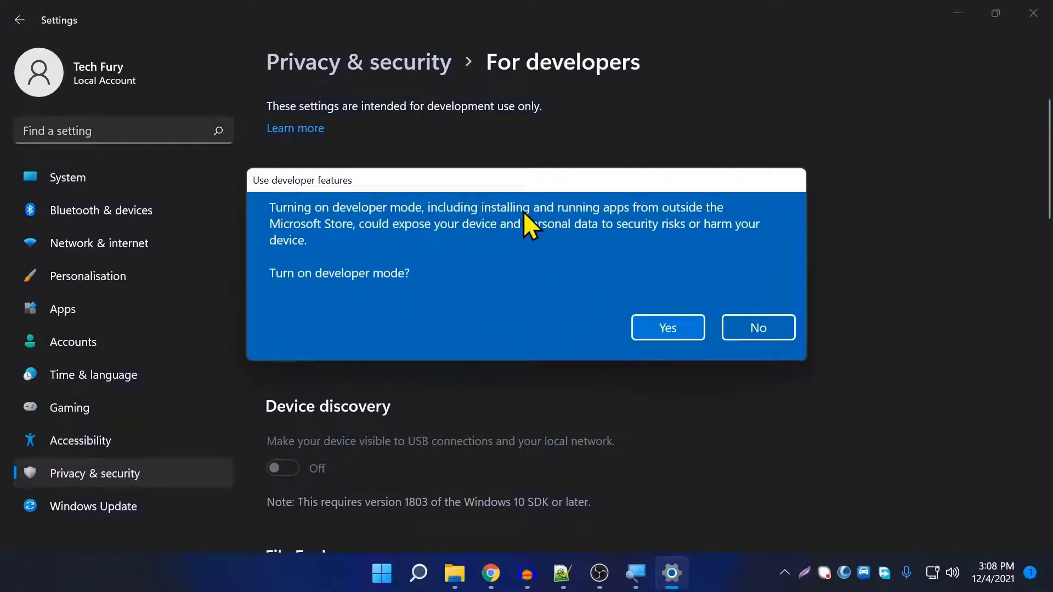
pyautogui.click(663, 329)
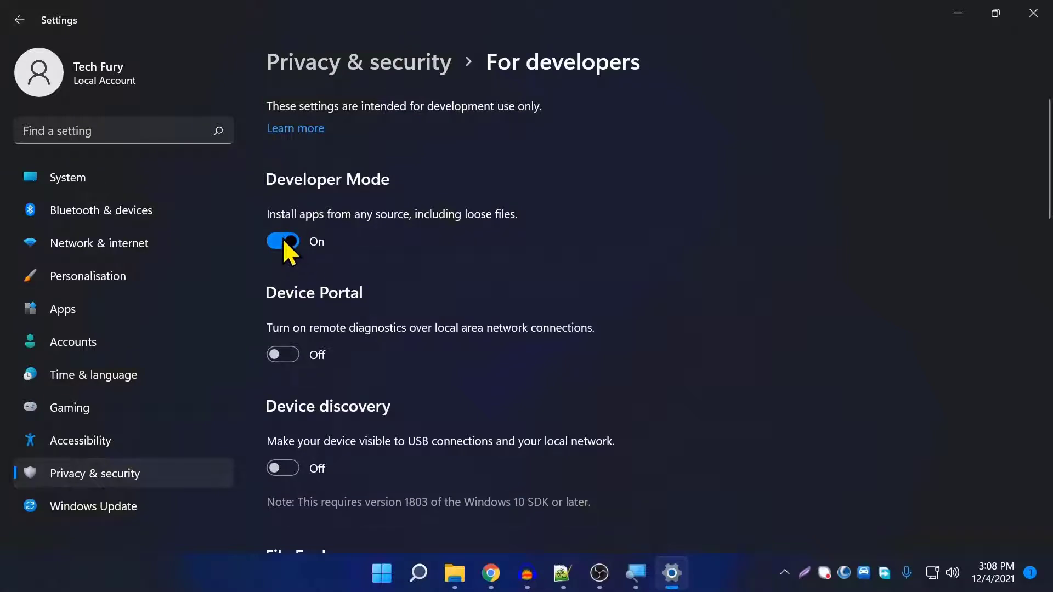
pyautogui.click(1033, 16)
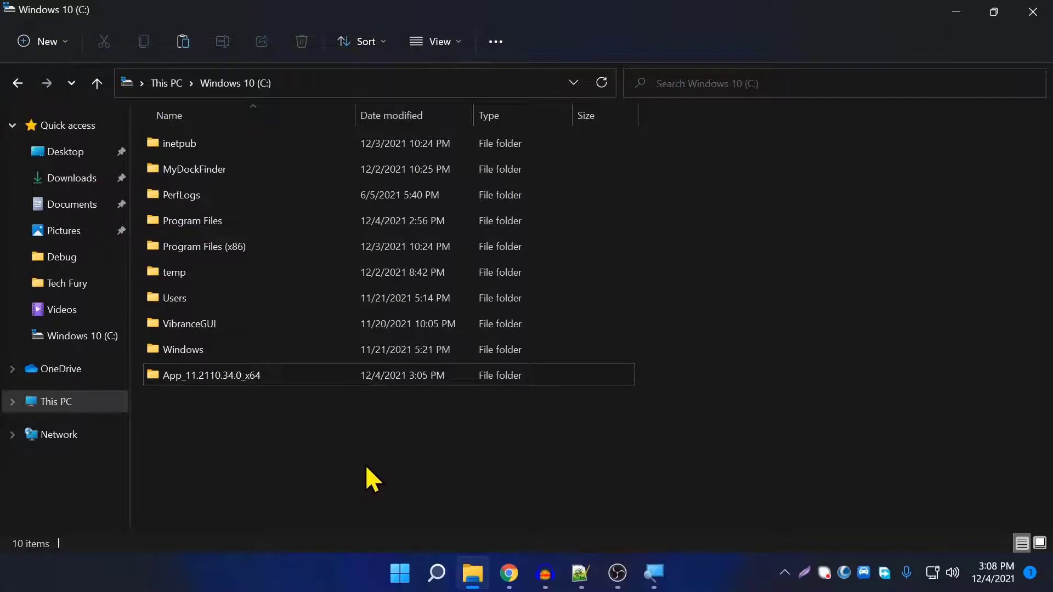
# - Launch Windows PowerShell as administrator by searching 'pw'
pyautogui.click(436, 576)
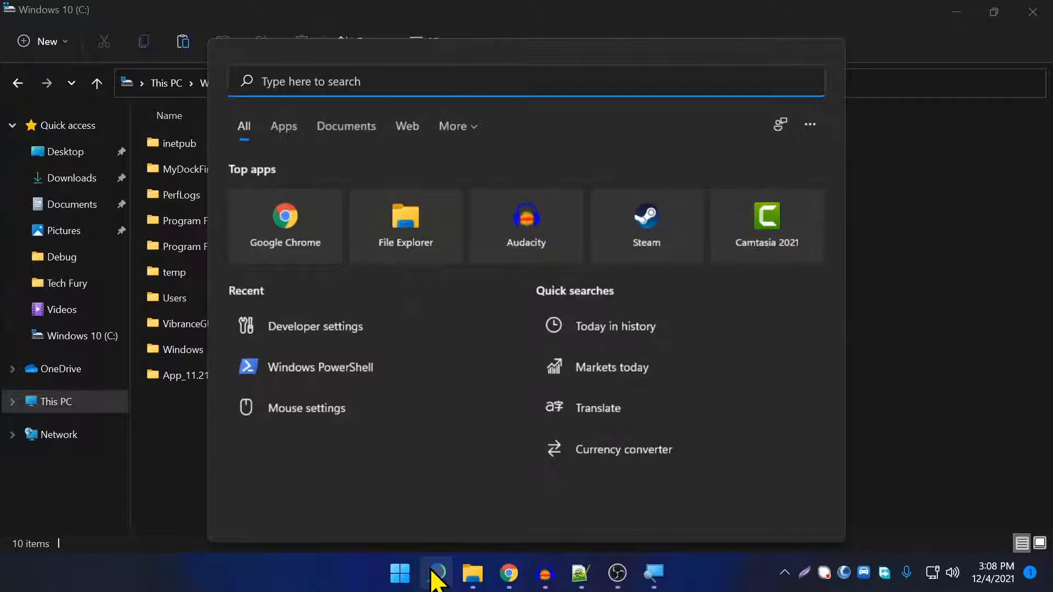
pyautogui.write('pw')
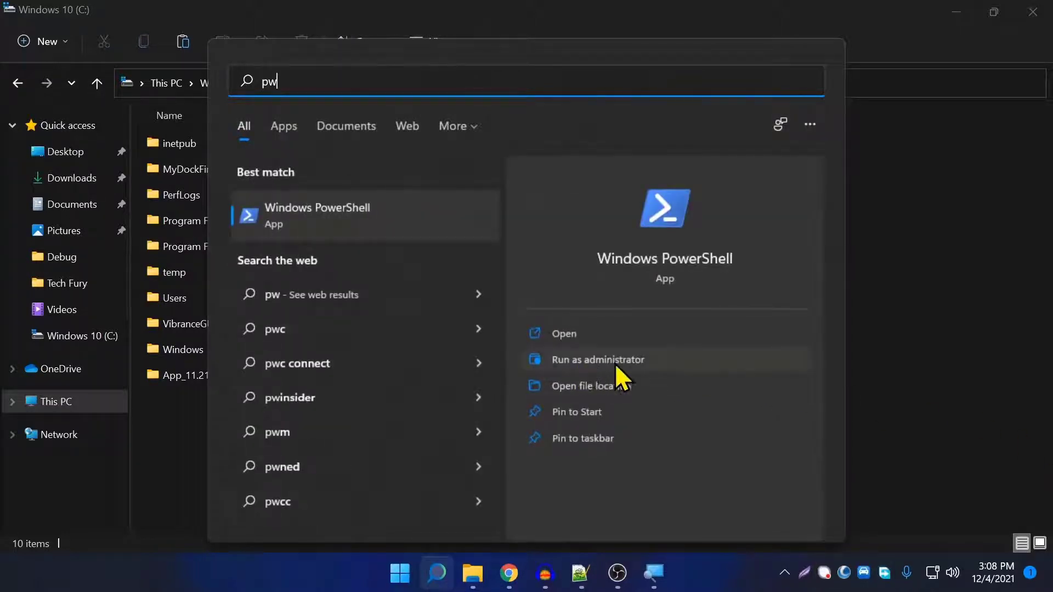
pyautogui.click(646, 358)
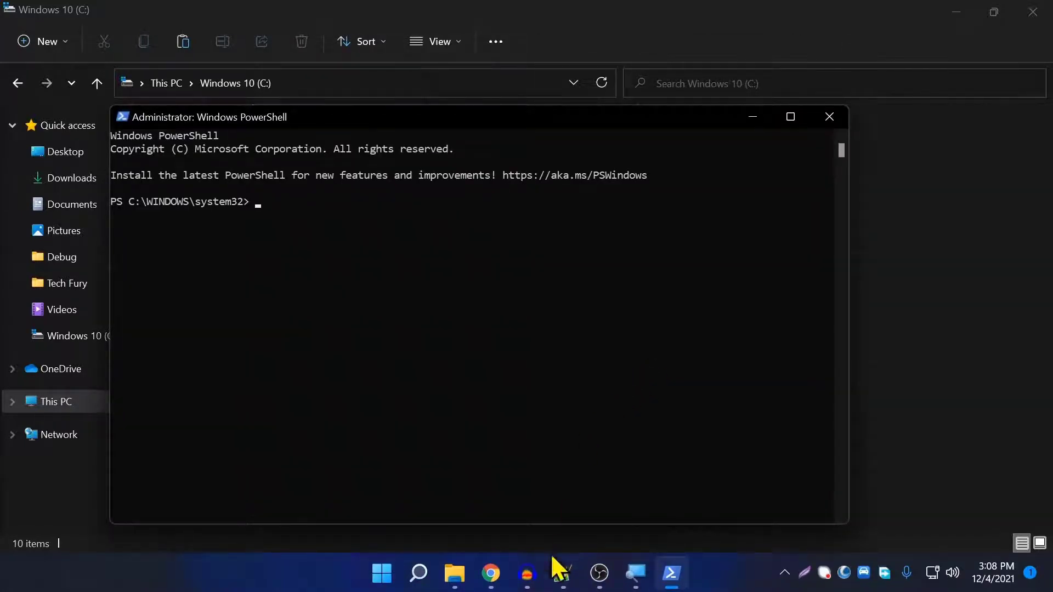
pyautogui.click(562, 574)
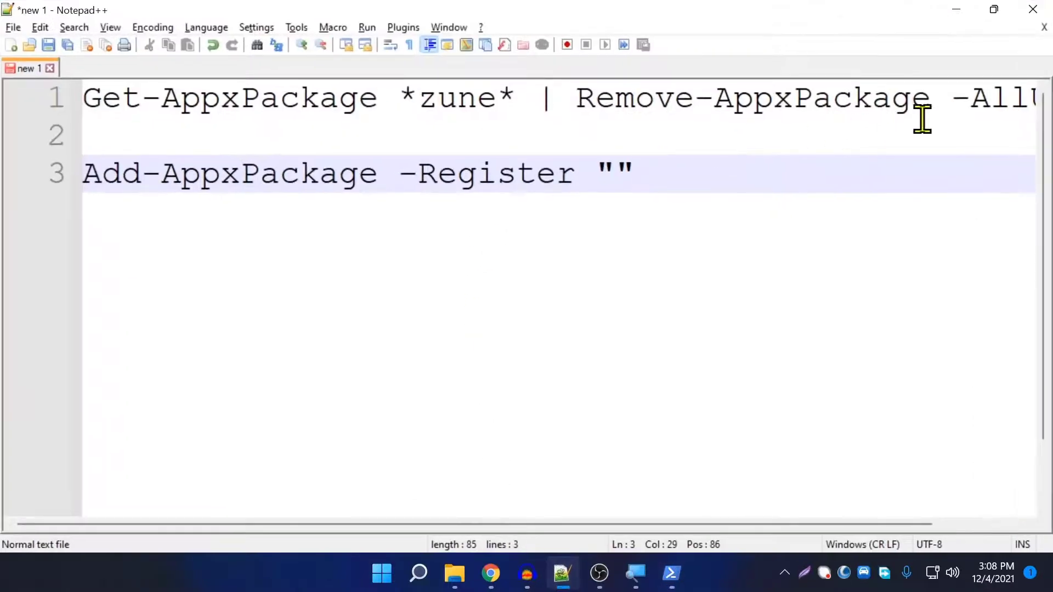
# - Copy the Get-AppxPackage *zune* removal command from Notepad++ and run it in admin PowerShell
pyautogui.scroll(-3, 560, 282)
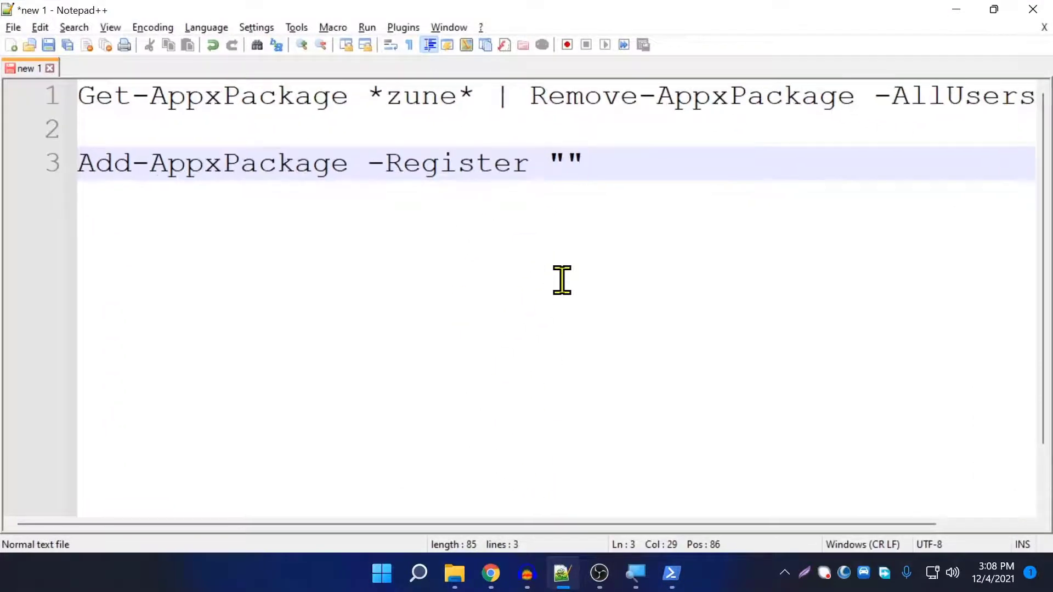
pyautogui.scroll(-1, 101, 124)
pyautogui.click(732, 101)
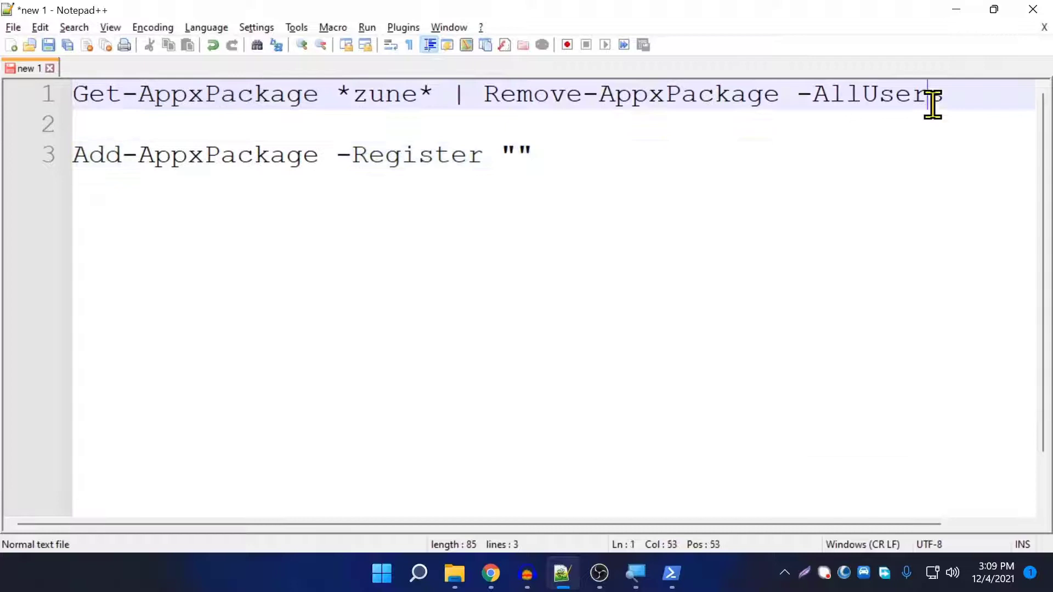
pyautogui.moveTo(990, 107); pyautogui.dragTo(70, 88)
pyautogui.rightClick(210, 94)
pyautogui.click(235, 119)
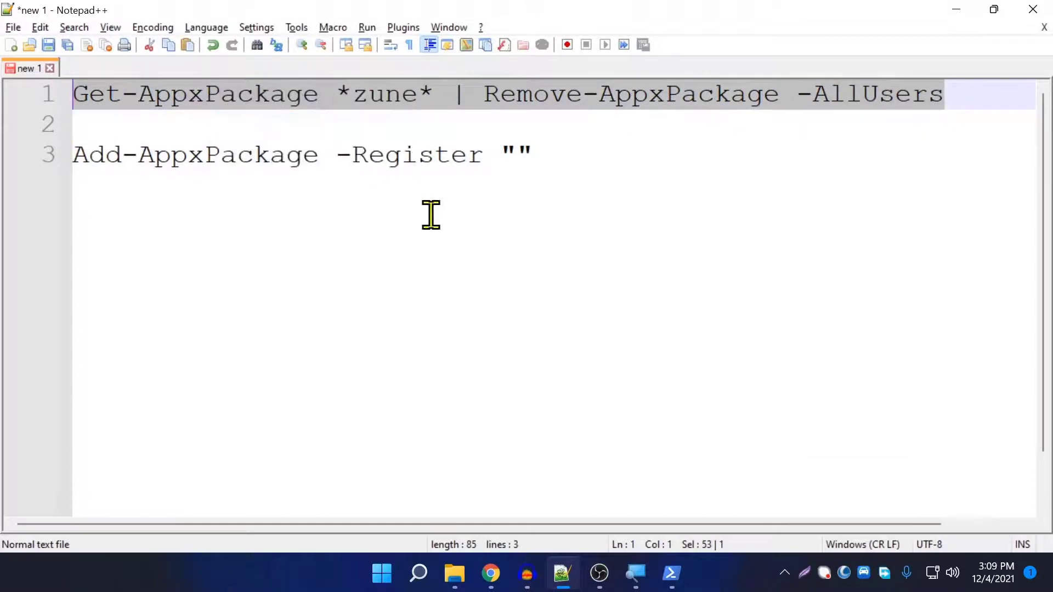
pyautogui.click(679, 572)
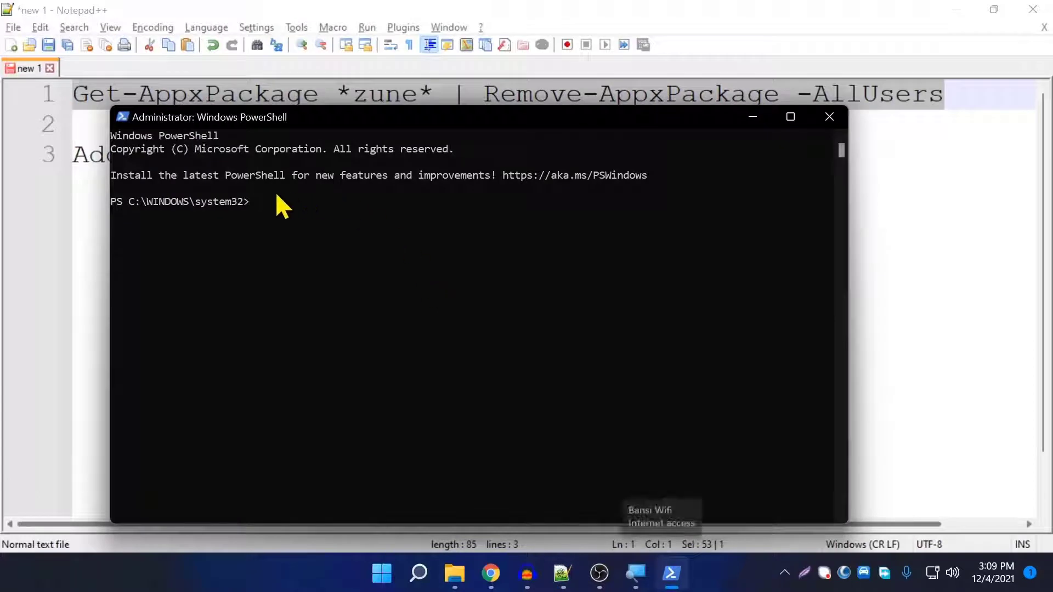
pyautogui.rightClick(295, 207)
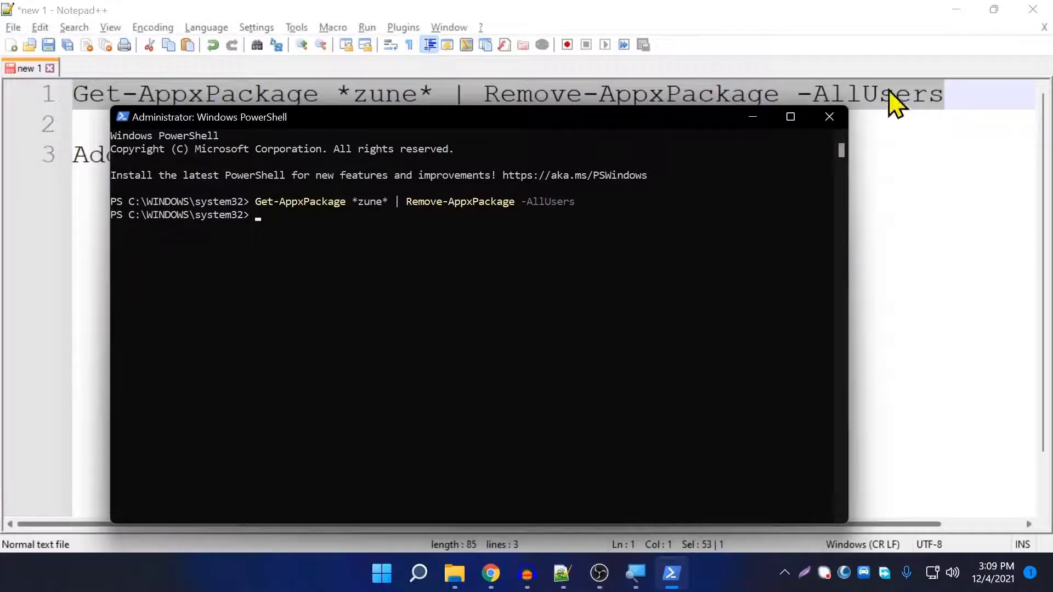
# - Place the cursor between the empty quotes after Add-AppxPackage -Register on line 3
pyautogui.click(911, 122)
pyautogui.moveTo(535, 155); pyautogui.dragTo(77, 156)
pyautogui.click(550, 155)
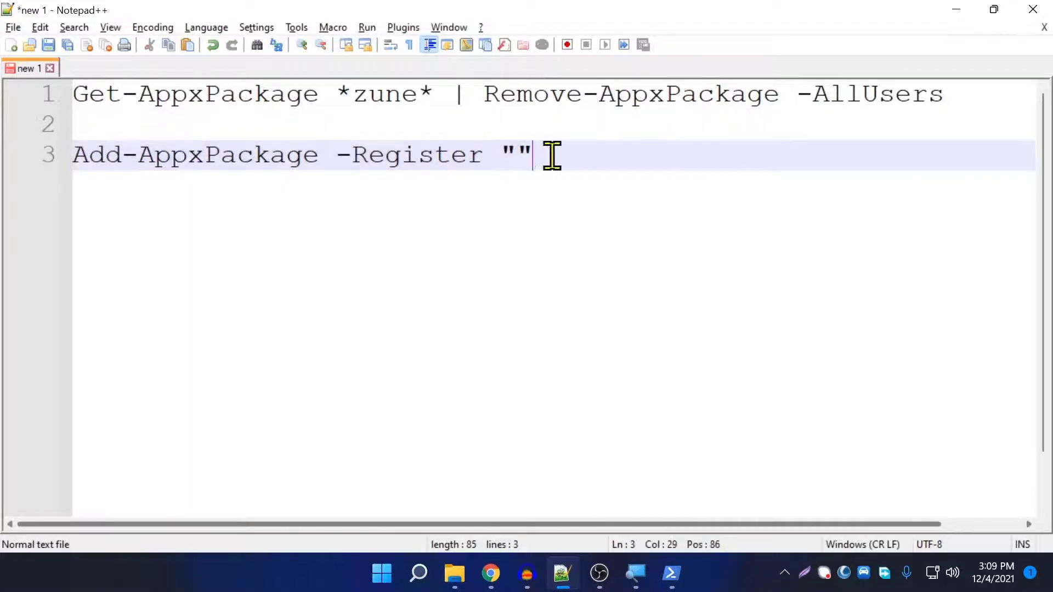
pyautogui.click(518, 155)
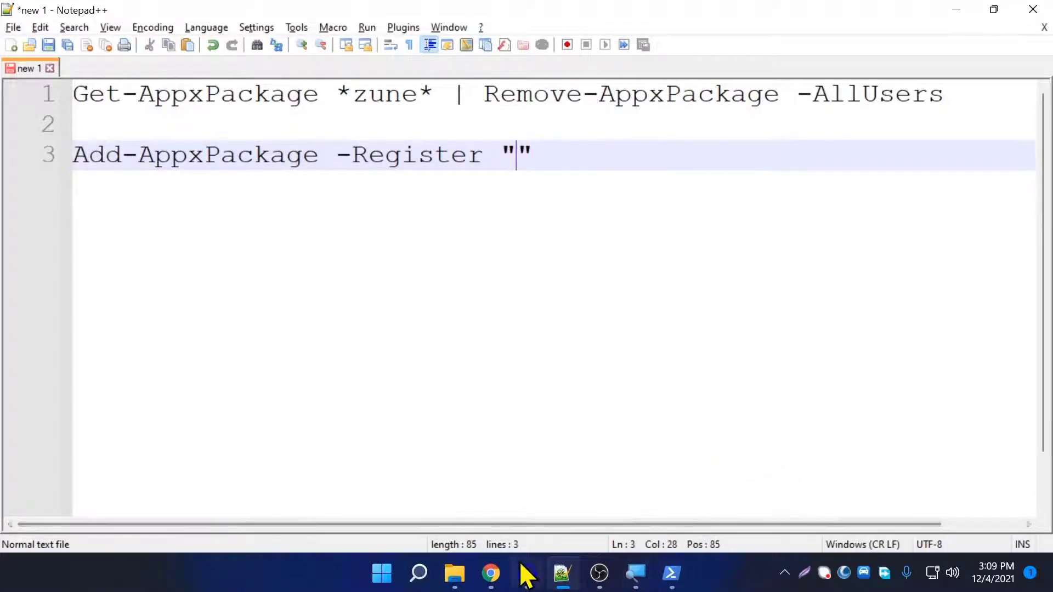
pyautogui.click(454, 572)
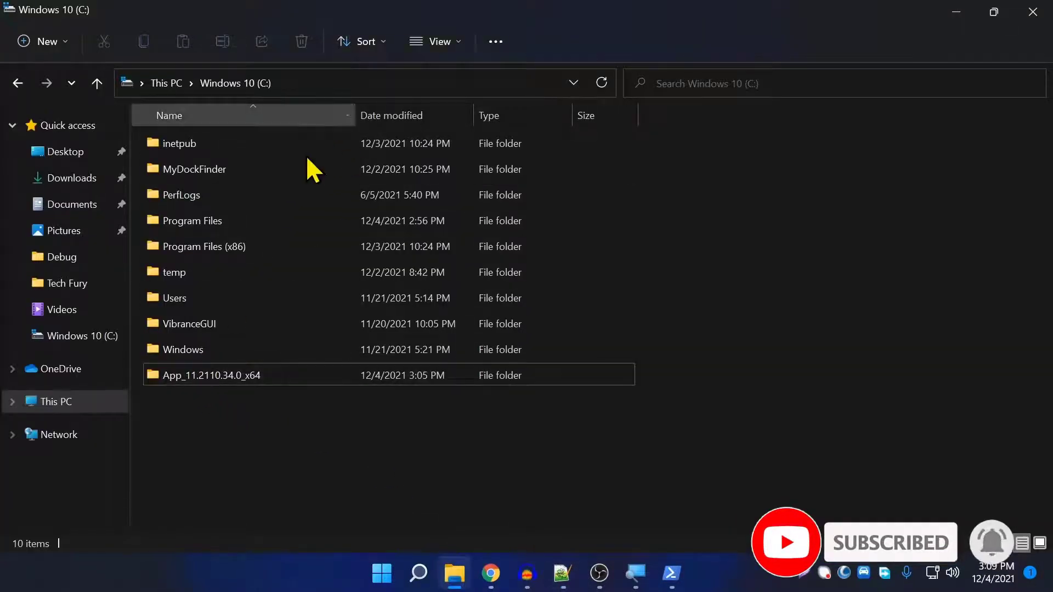
# - Copy AppxManifest's full path from C:\App_11.2110.34.0_x64 using Copy as path
pyautogui.click(187, 383)
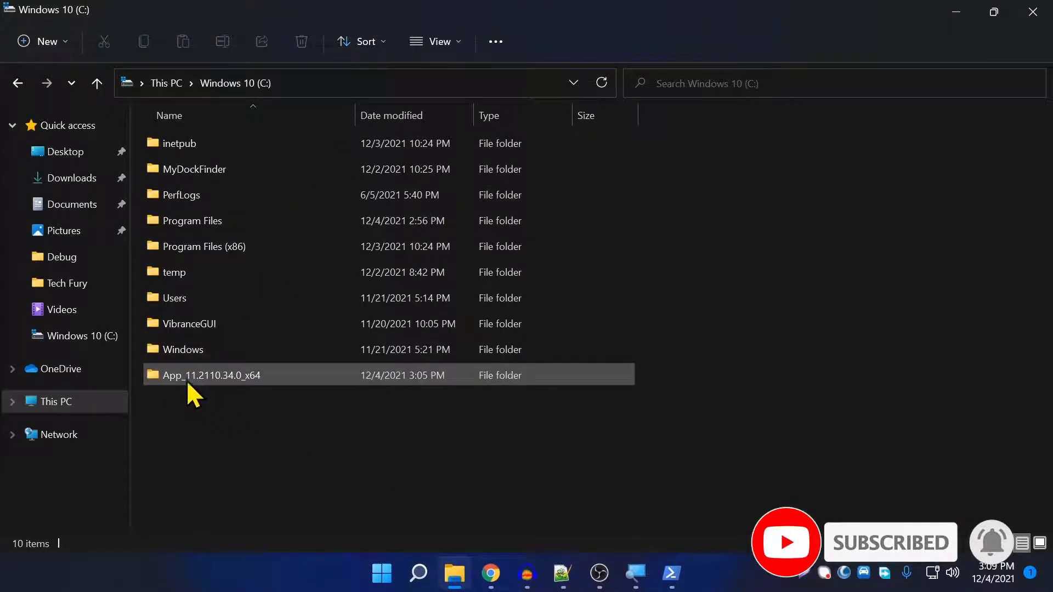
pyautogui.doubleClick(233, 378)
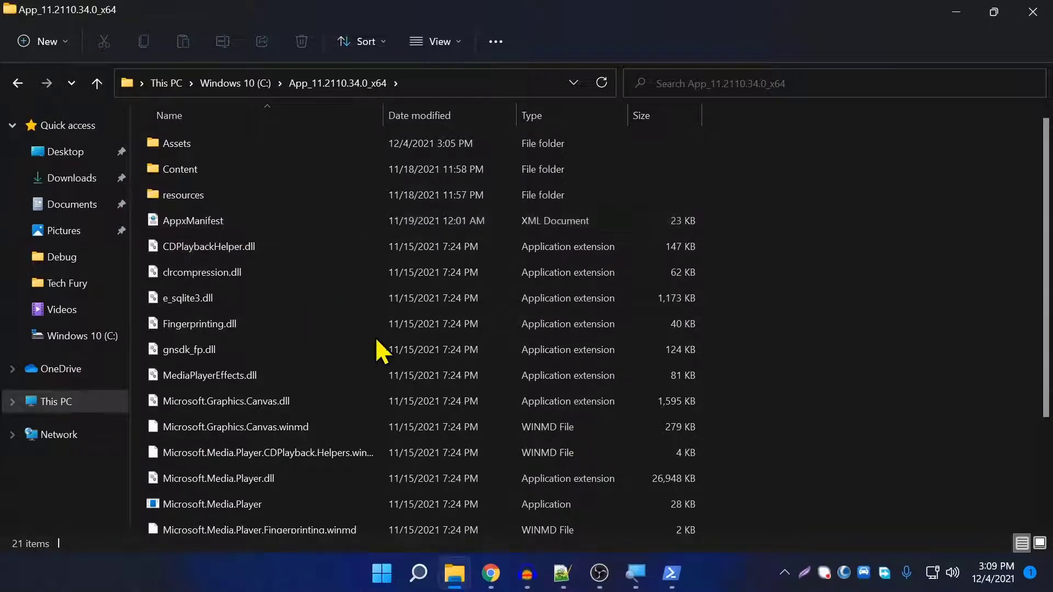
pyautogui.rightClick(187, 221)
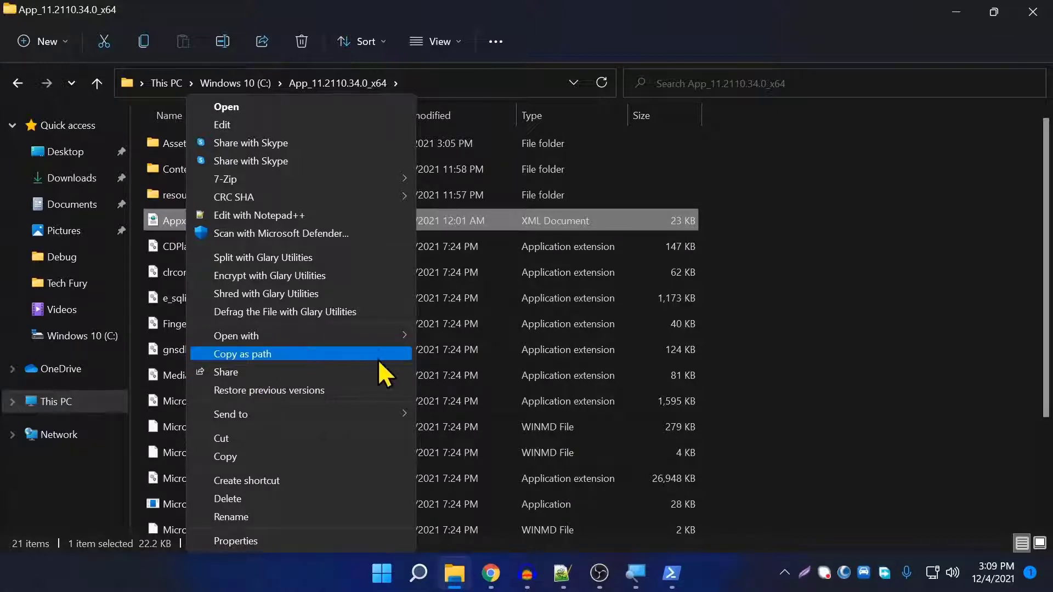
pyautogui.click(359, 354)
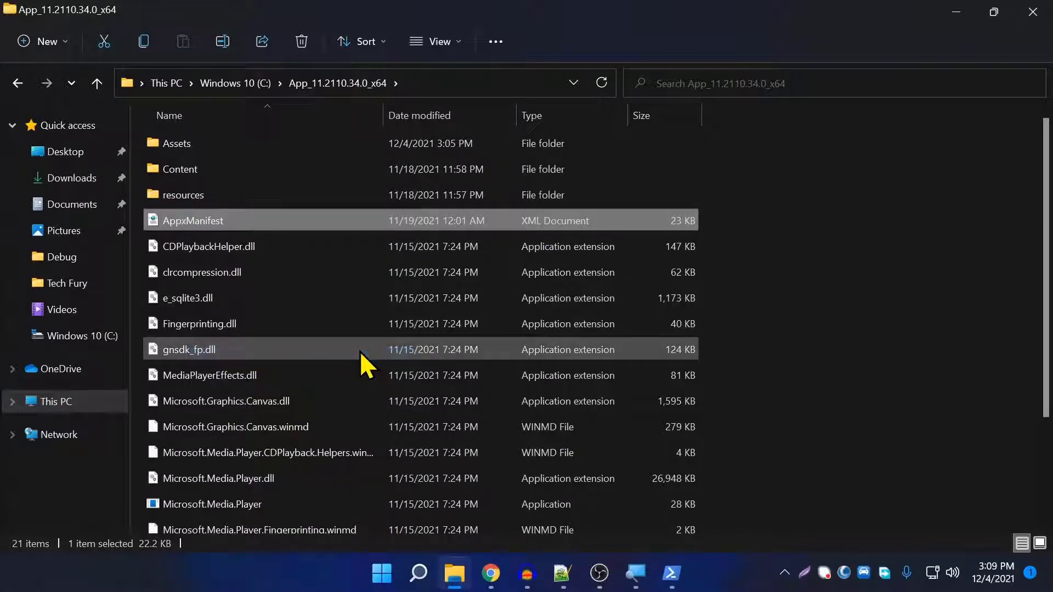
pyautogui.click(567, 588)
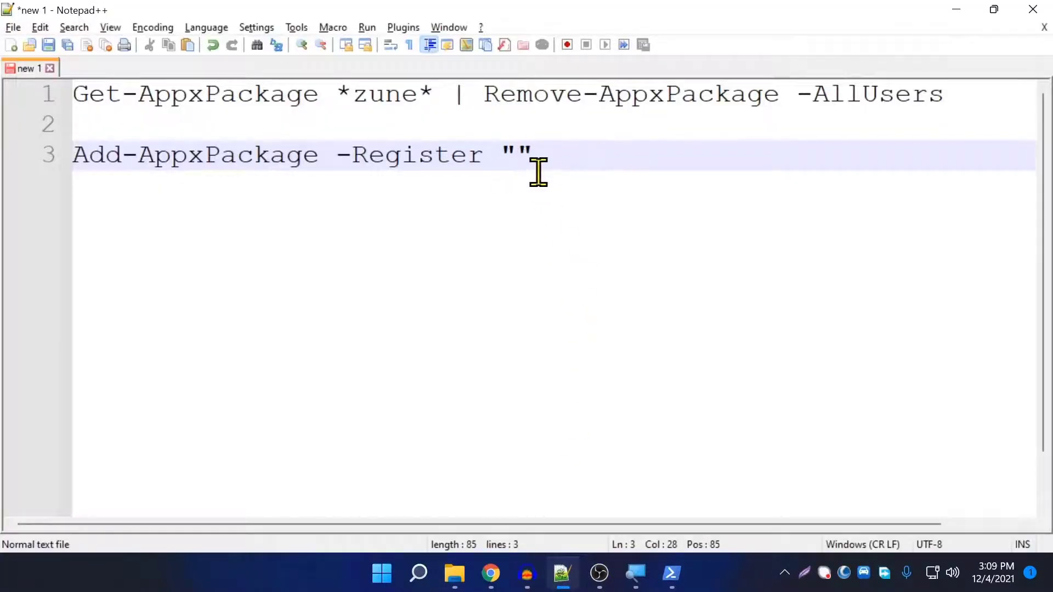
# - Paste the AppxManifest path into line 3's quotes and delete the duplicate quote
pyautogui.hotkey('ctrl', 'v')
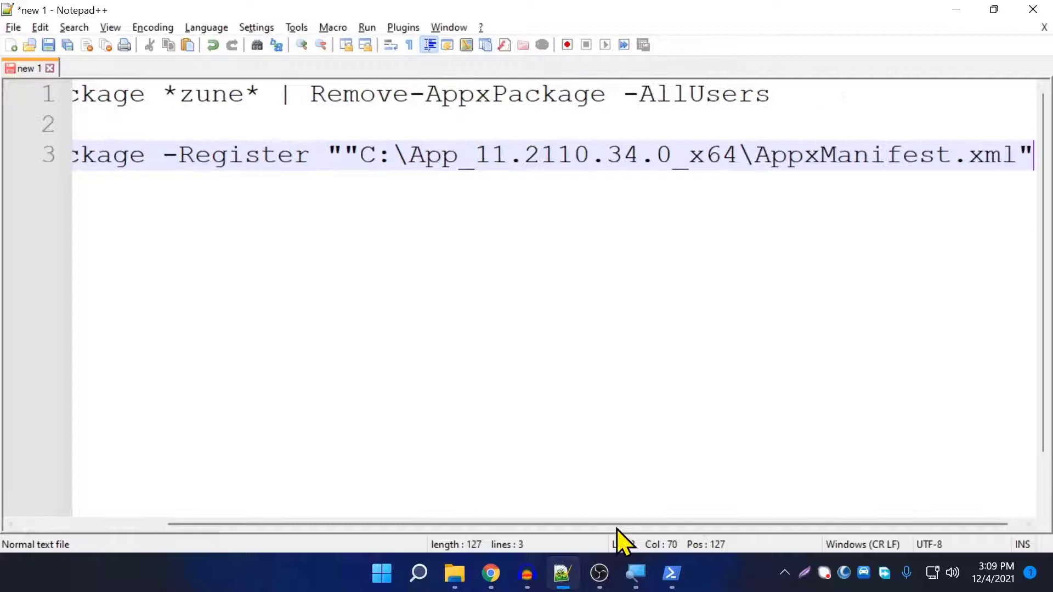
pyautogui.moveTo(614, 522); pyautogui.dragTo(416, 499)
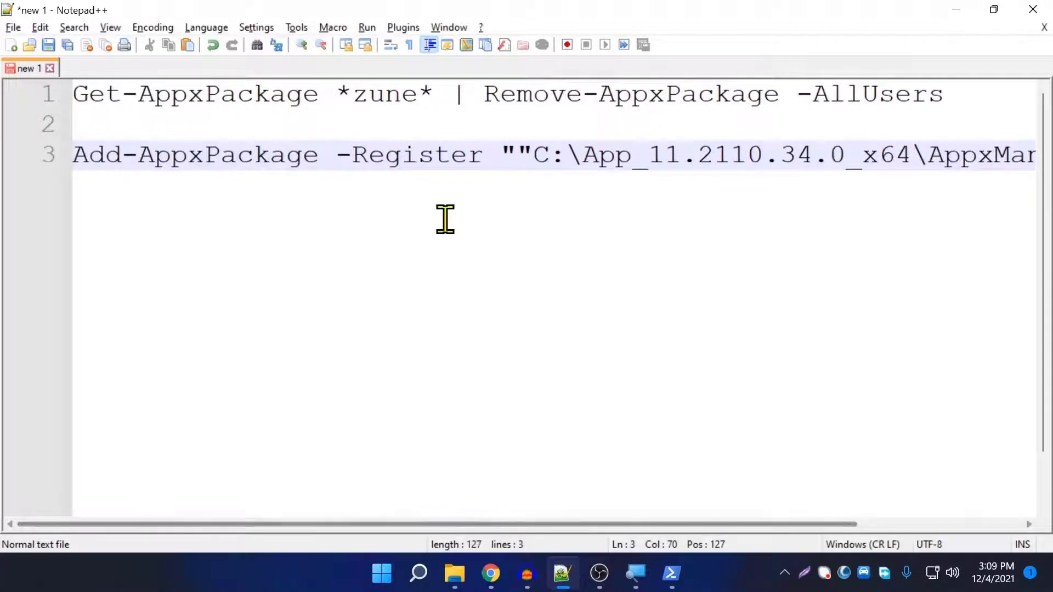
pyautogui.press('BackSpace')
pyautogui.moveTo(617, 522); pyautogui.dragTo(536, 521)
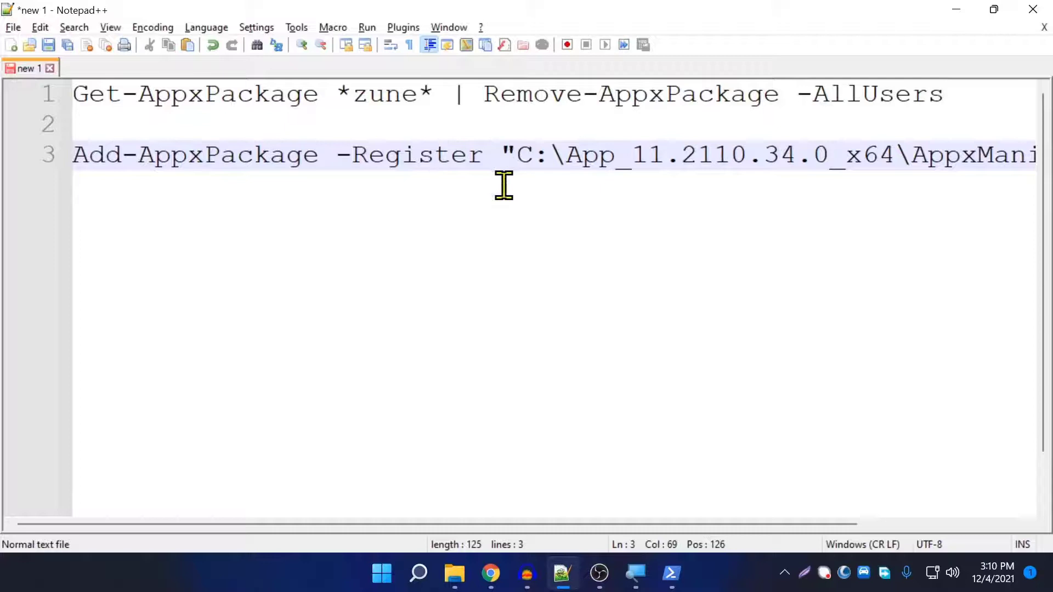
pyautogui.moveTo(553, 521); pyautogui.dragTo(719, 521)
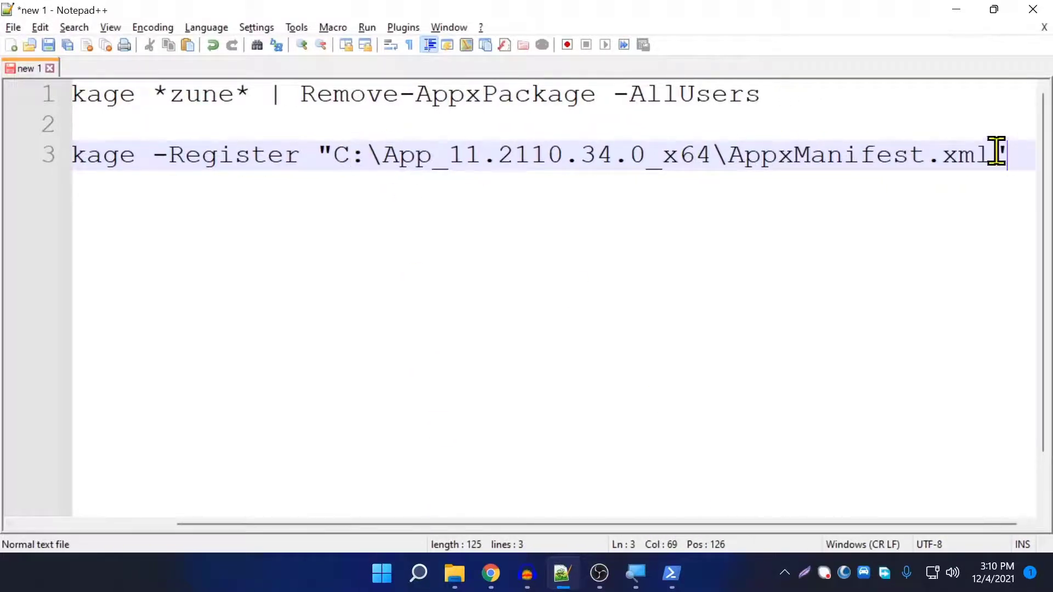
# - Copy the complete Add-AppxPackage -Register "C:\App_11.2110.34.0_x64\AppxManifest.xml" command
pyautogui.moveTo(1014, 161); pyautogui.dragTo(4, 163)
pyautogui.rightClick(177, 150)
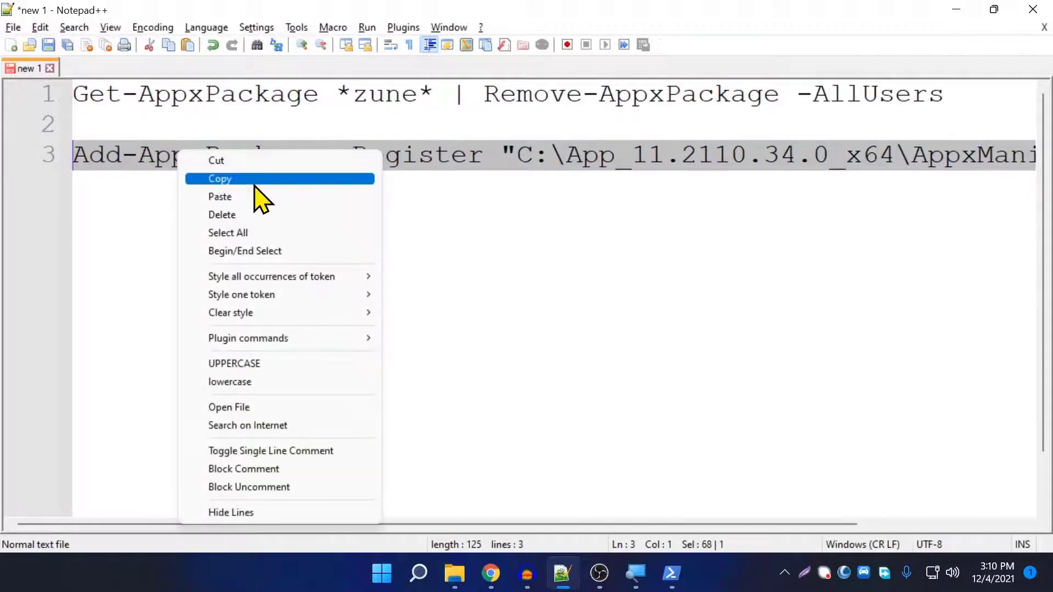
pyautogui.click(201, 178)
pyautogui.click(674, 577)
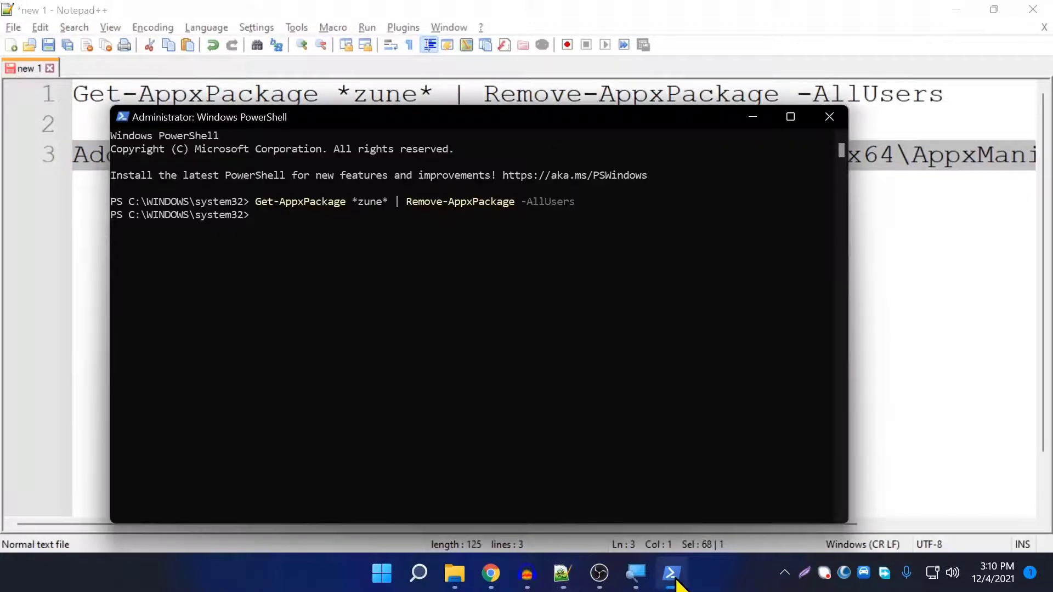
# - Paste and run the Add-AppxPackage -Register manifest command in PowerShell, then close the console
pyautogui.rightClick(339, 210)
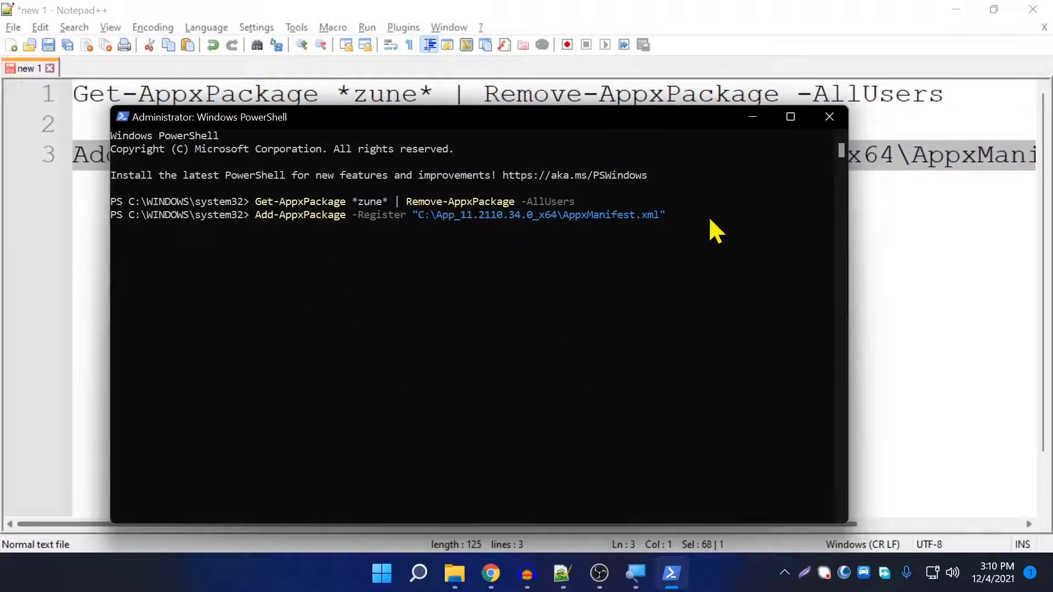
pyautogui.keyDown('ctrl'); pyautogui.scroll(2, 615, 241); pyautogui.keyUp('ctrl')
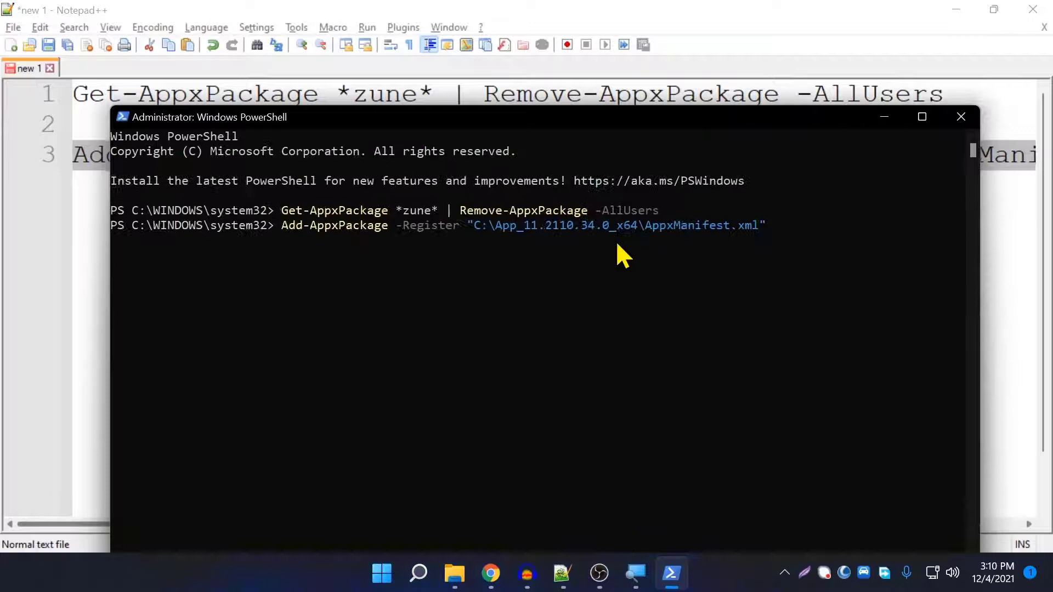
pyautogui.keyDown('ctrl'); pyautogui.scroll(2, 612, 143); pyautogui.keyUp('ctrl')
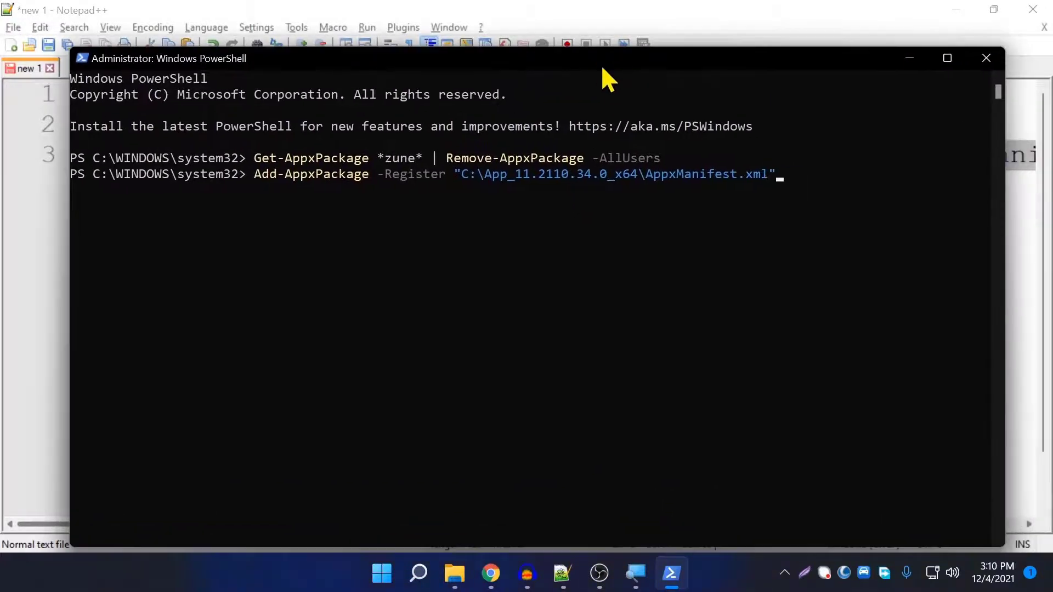
pyautogui.press('Return')
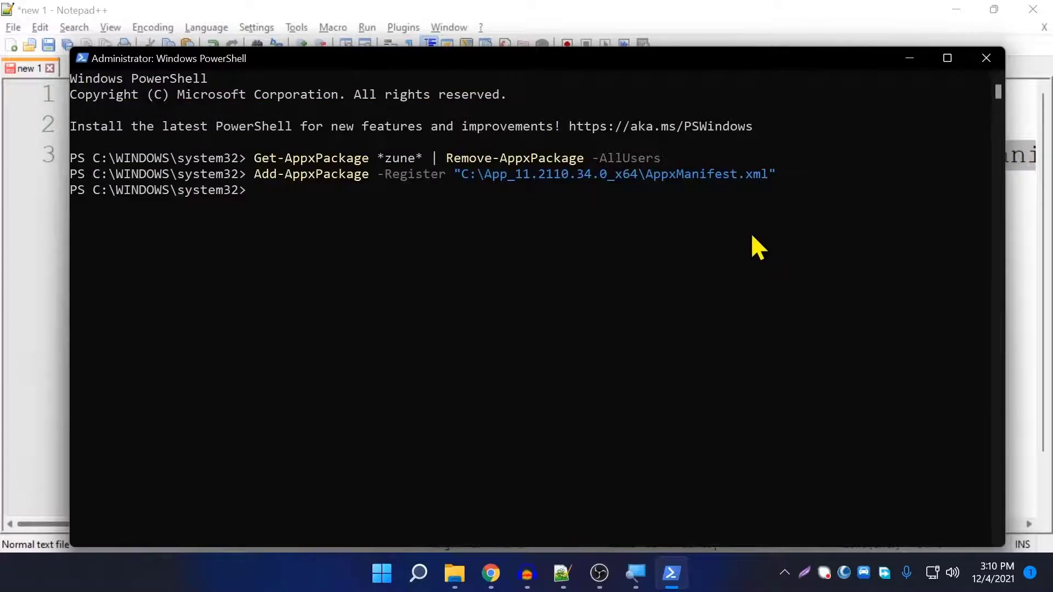
pyautogui.click(986, 57)
# - Minimize the open windows, search Windows for 'media', and launch Media Player
pyautogui.click(957, 12)
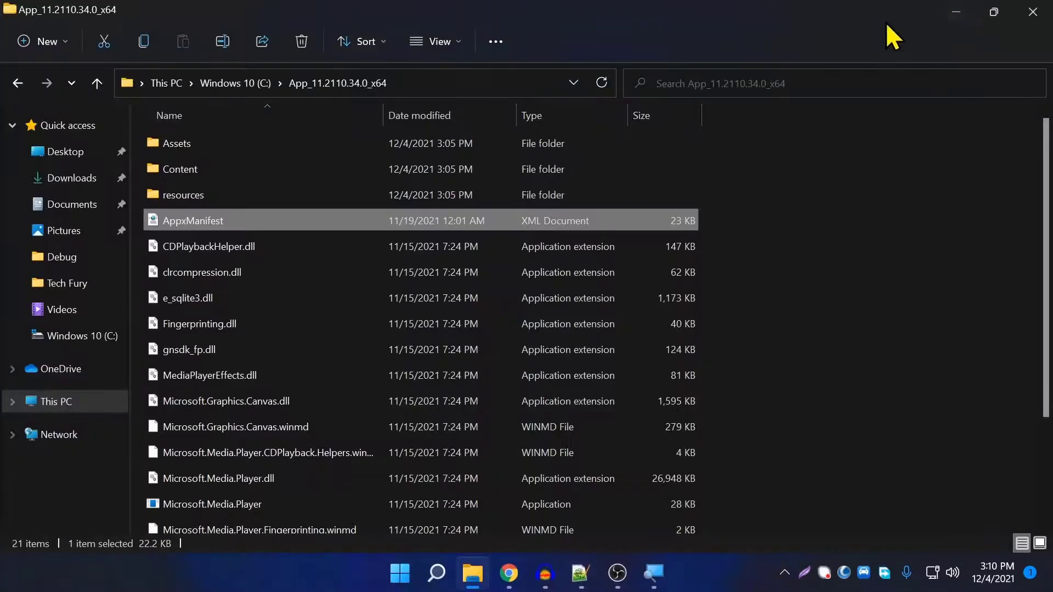
pyautogui.click(956, 12)
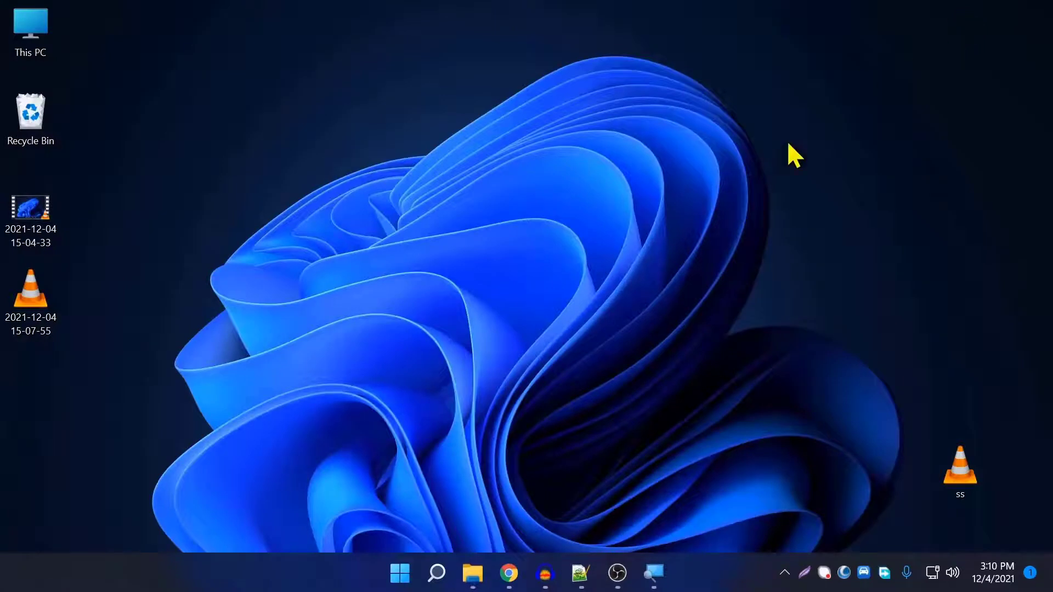
pyautogui.click(436, 573)
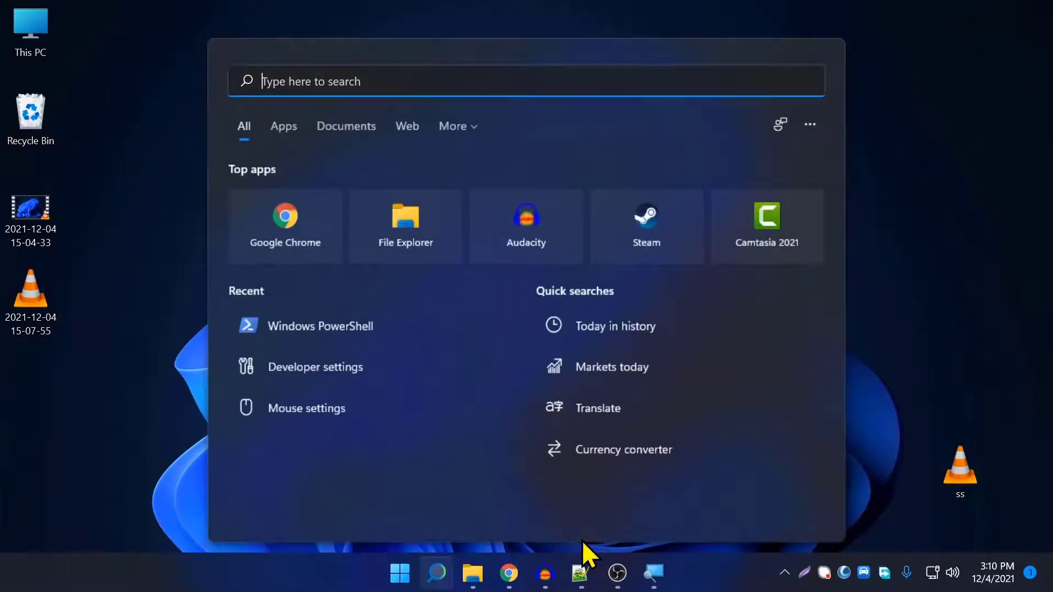
pyautogui.write('media')
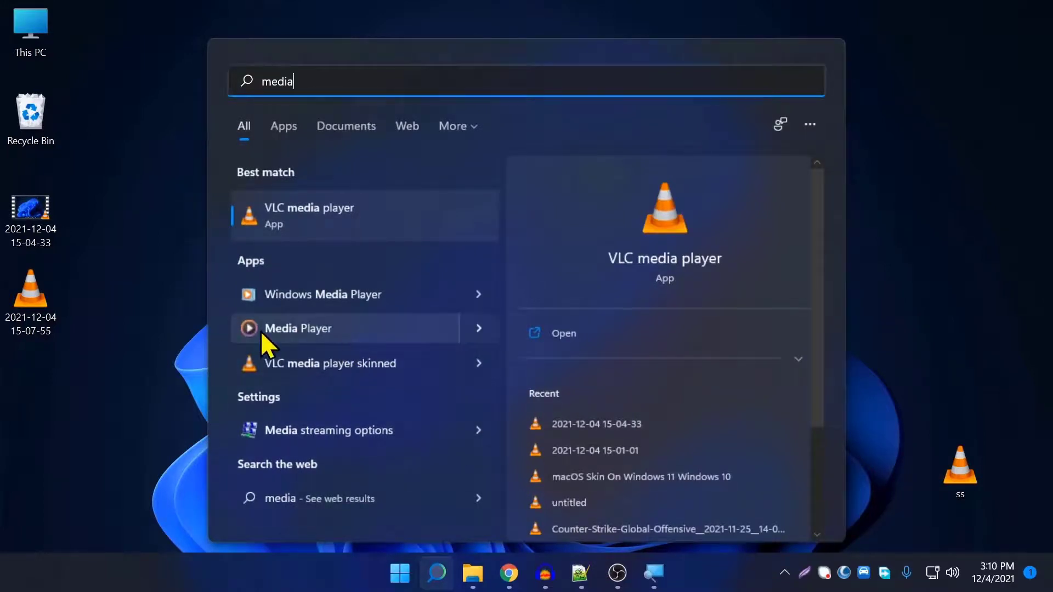
pyautogui.click(364, 328)
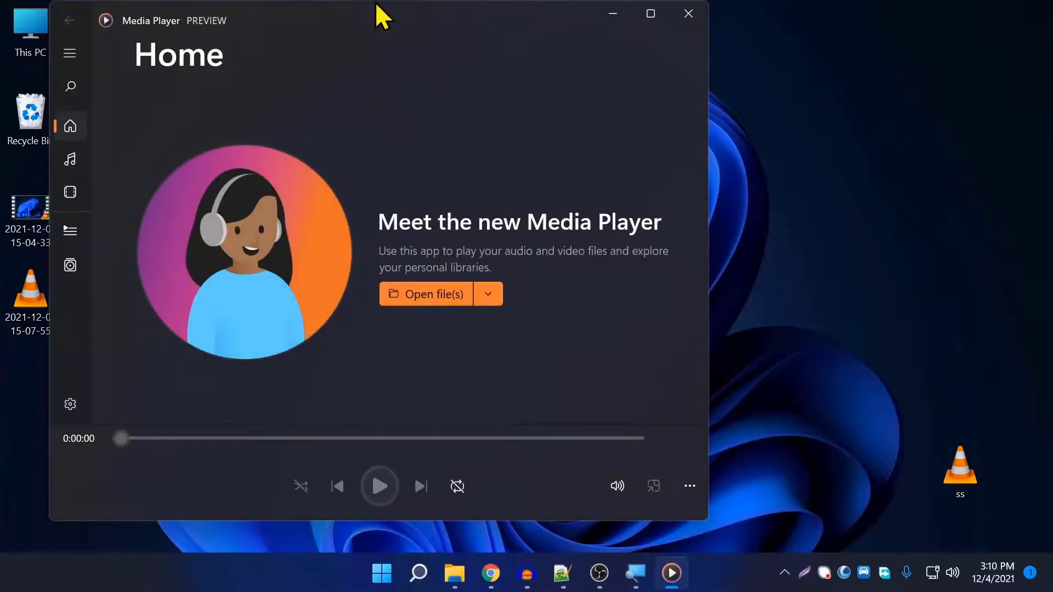
# - Center and widen the Media Player window, browse Music and Video libraries, then close it
pyautogui.moveTo(371, 6); pyautogui.dragTo(504, 14)
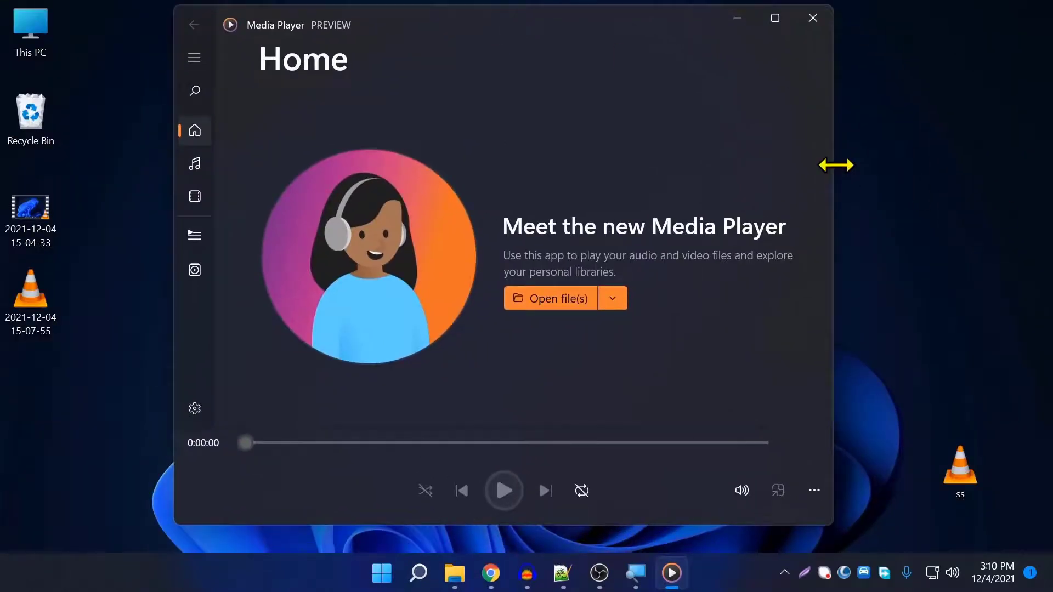
pyautogui.moveTo(835, 165); pyautogui.dragTo(942, 162)
pyautogui.moveTo(555, 15); pyautogui.dragTo(515, 17)
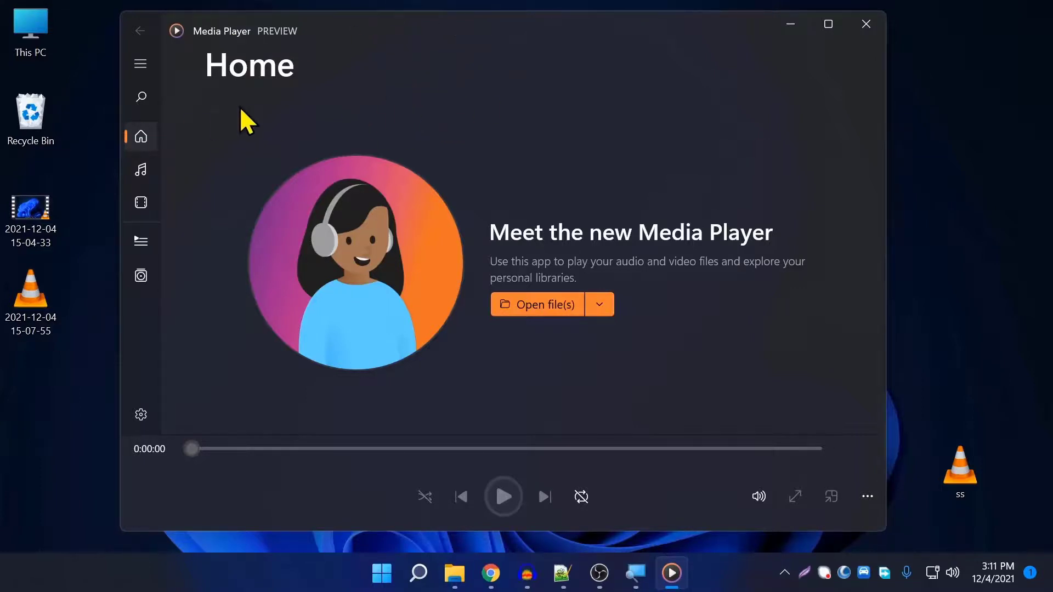
pyautogui.click(141, 99)
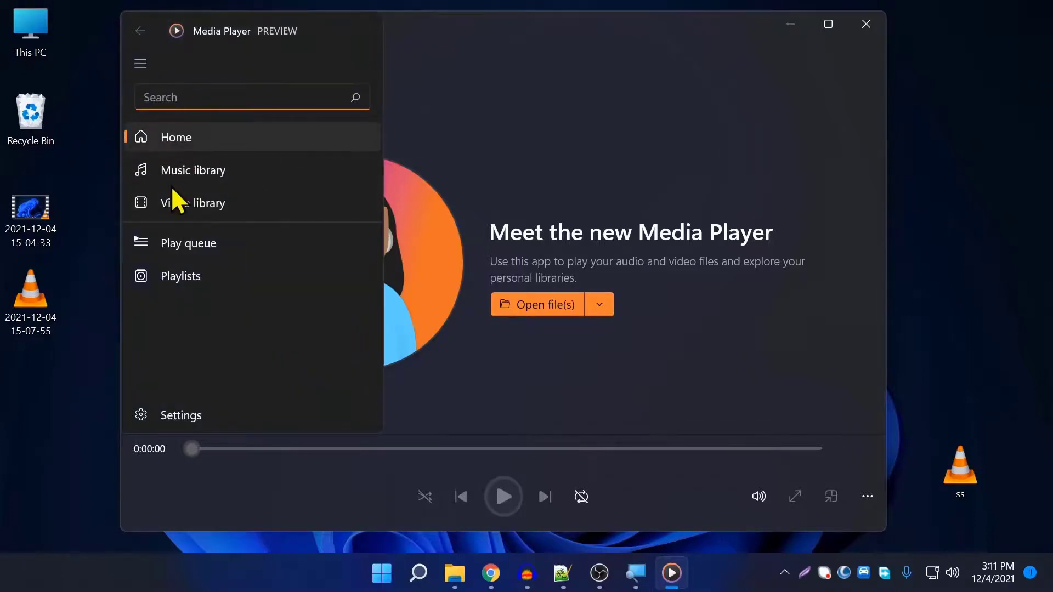
pyautogui.click(214, 181)
pyautogui.click(132, 211)
pyautogui.click(141, 98)
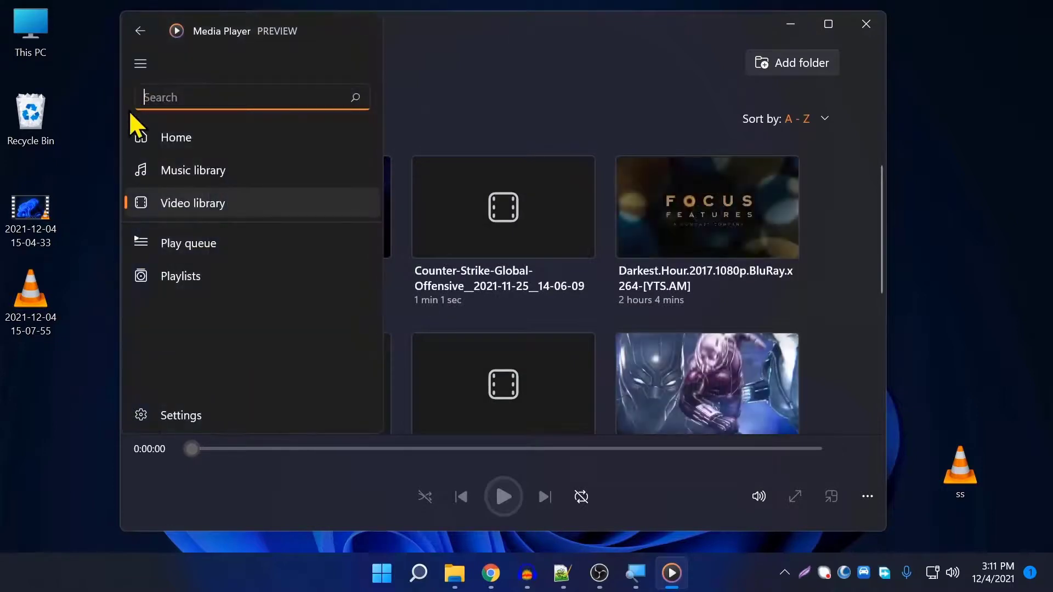
pyautogui.click(480, 88)
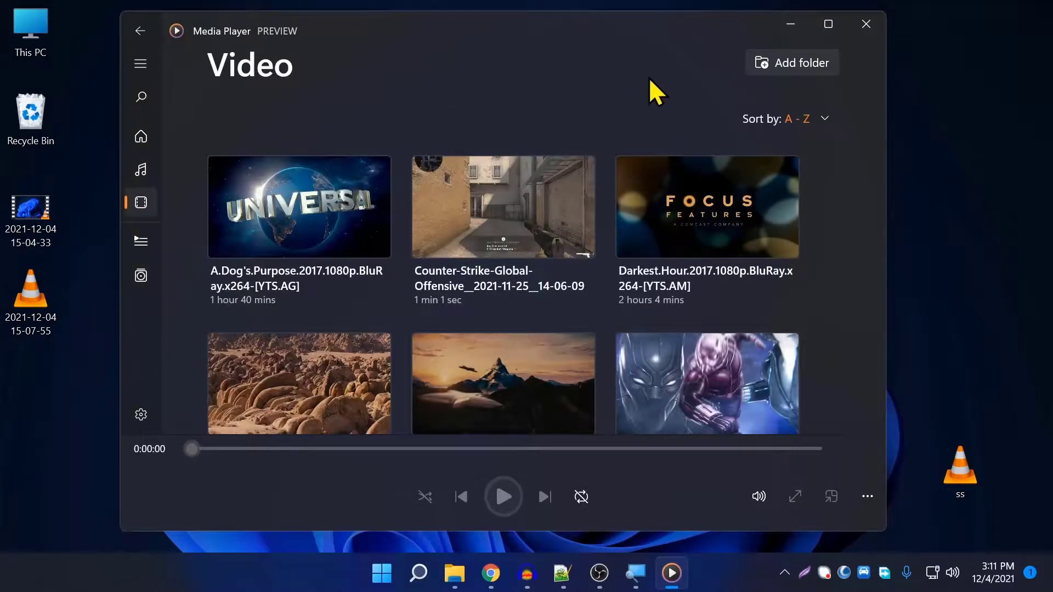
pyautogui.click(865, 25)
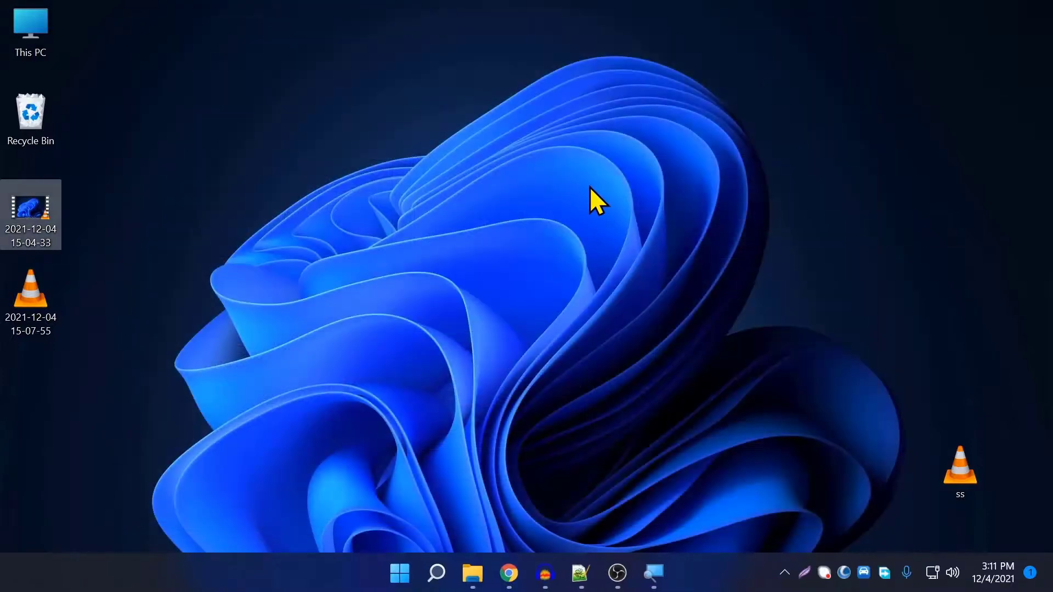